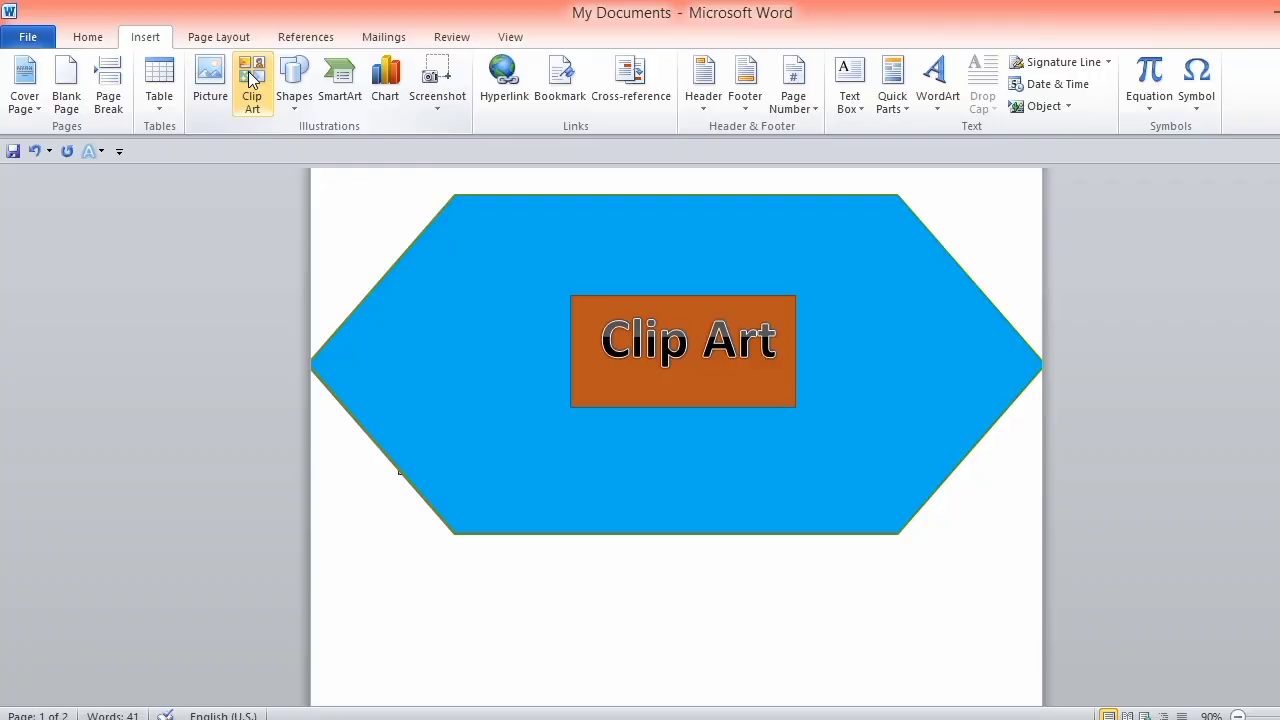
- Magnify the screen to 200% with Windows Magnifier, then return it to normal
key("super+plus")
key("super+plus")
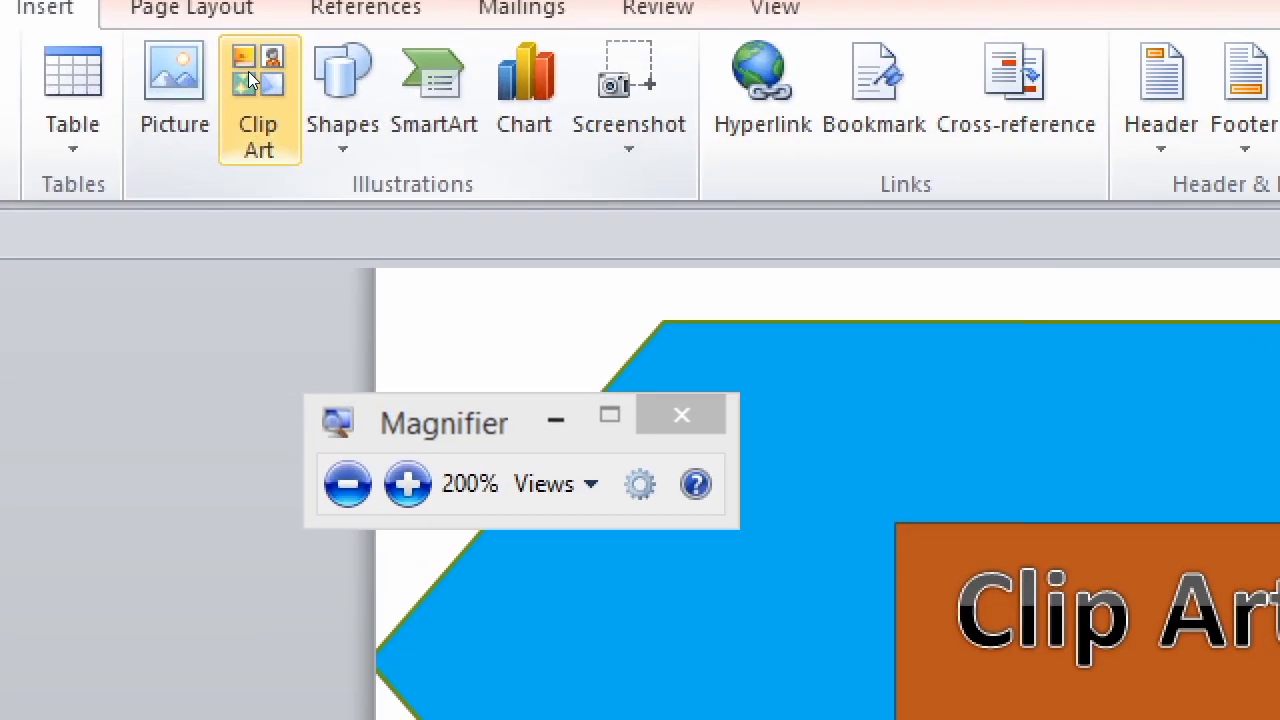
key("super+plus")
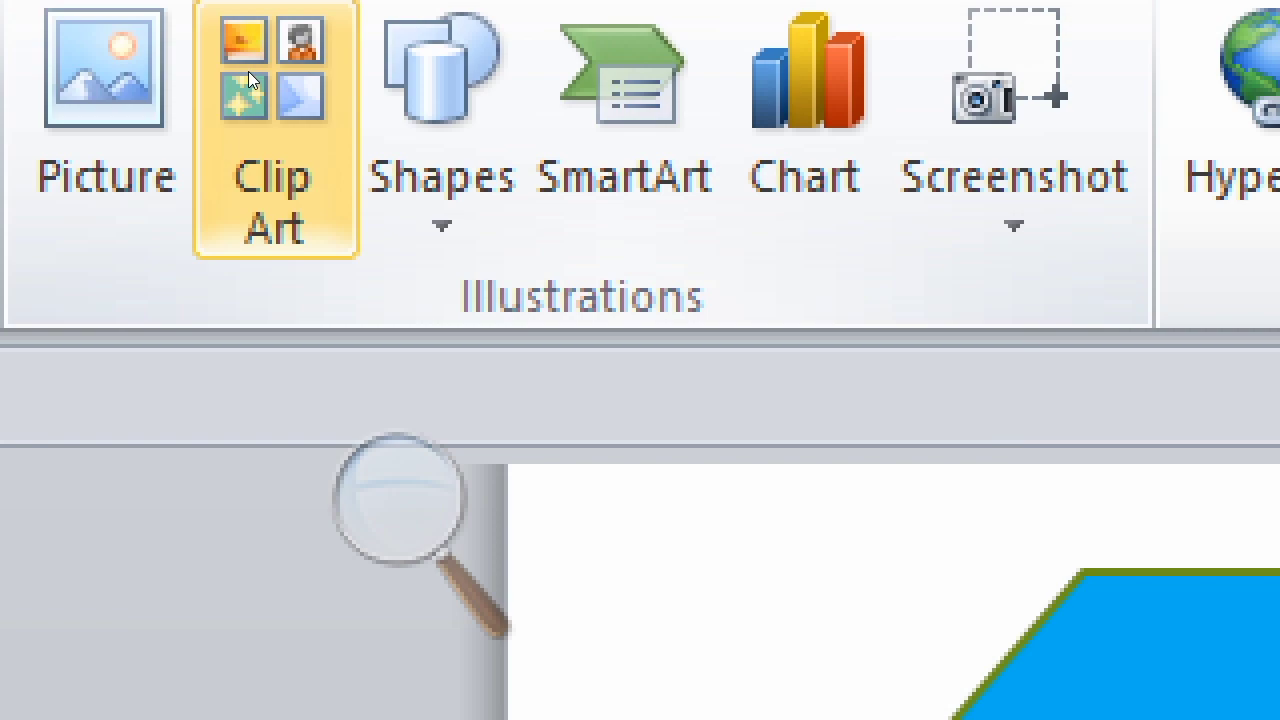
key("super+minus")
key("super+minus")
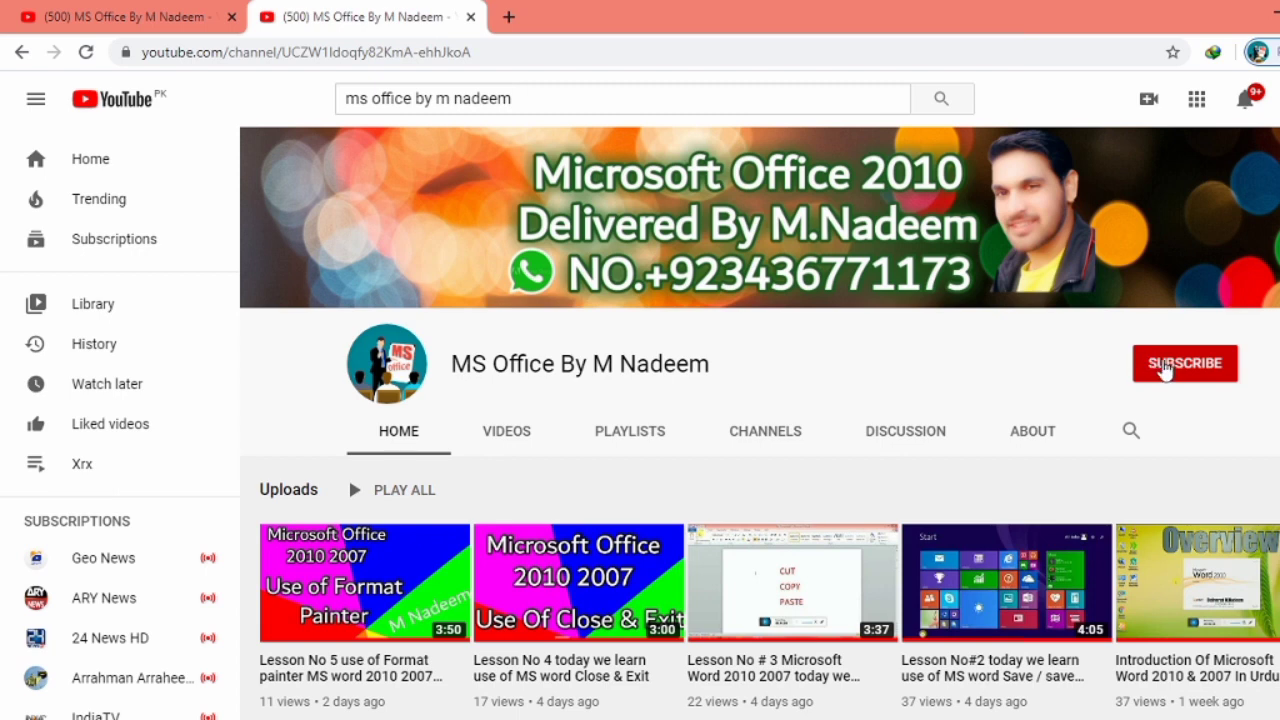
- Subscribe to the tutorial's YouTube channel with notifications set to All
left_click(1165, 366)
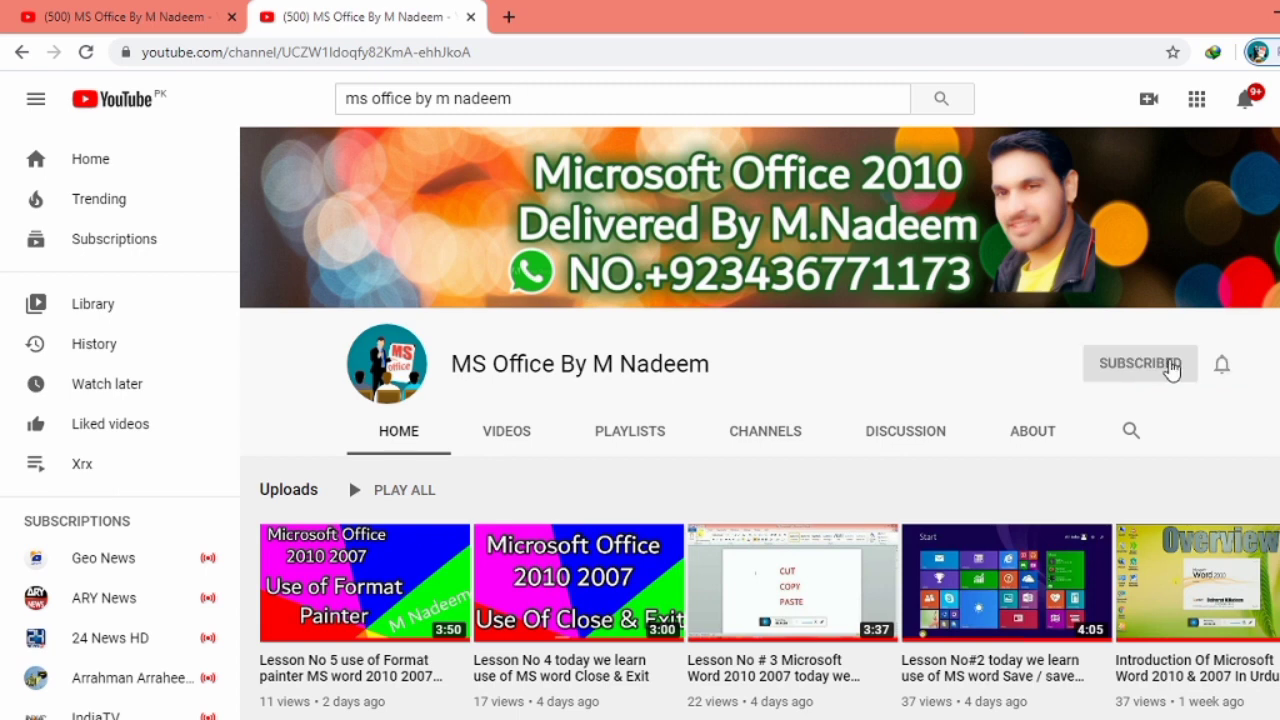
left_click(1224, 366)
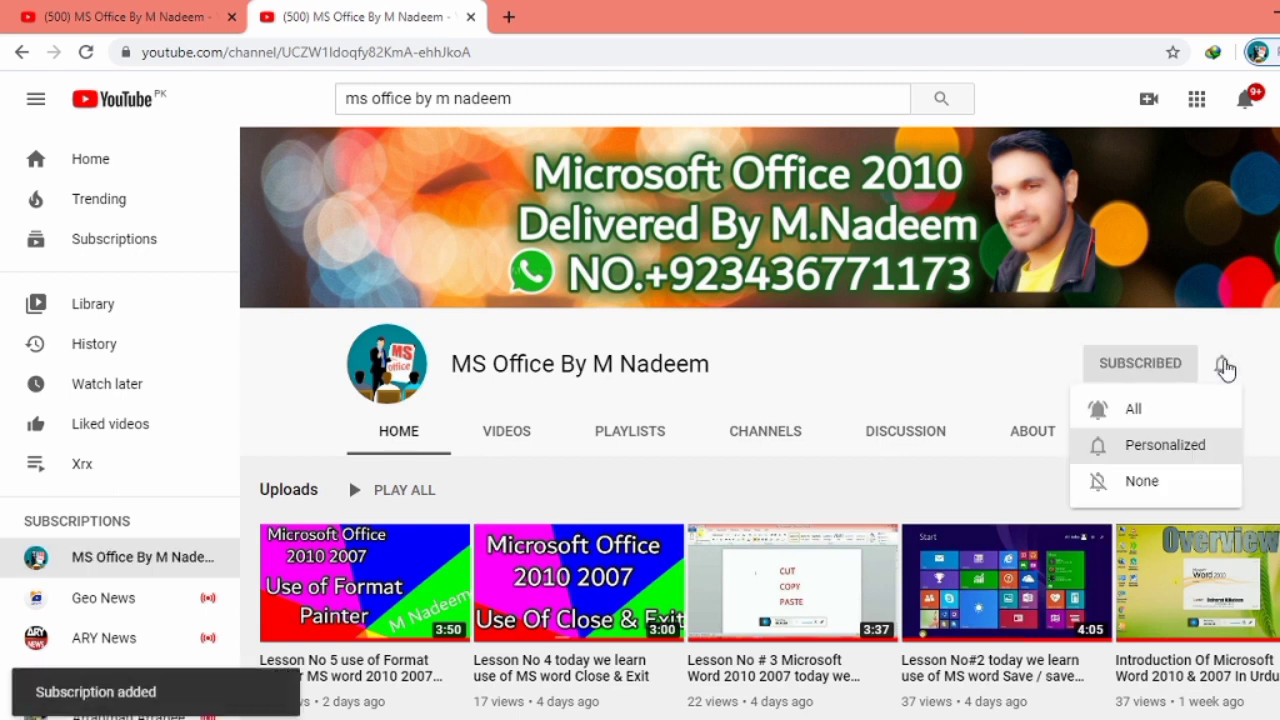
left_click(1206, 414)
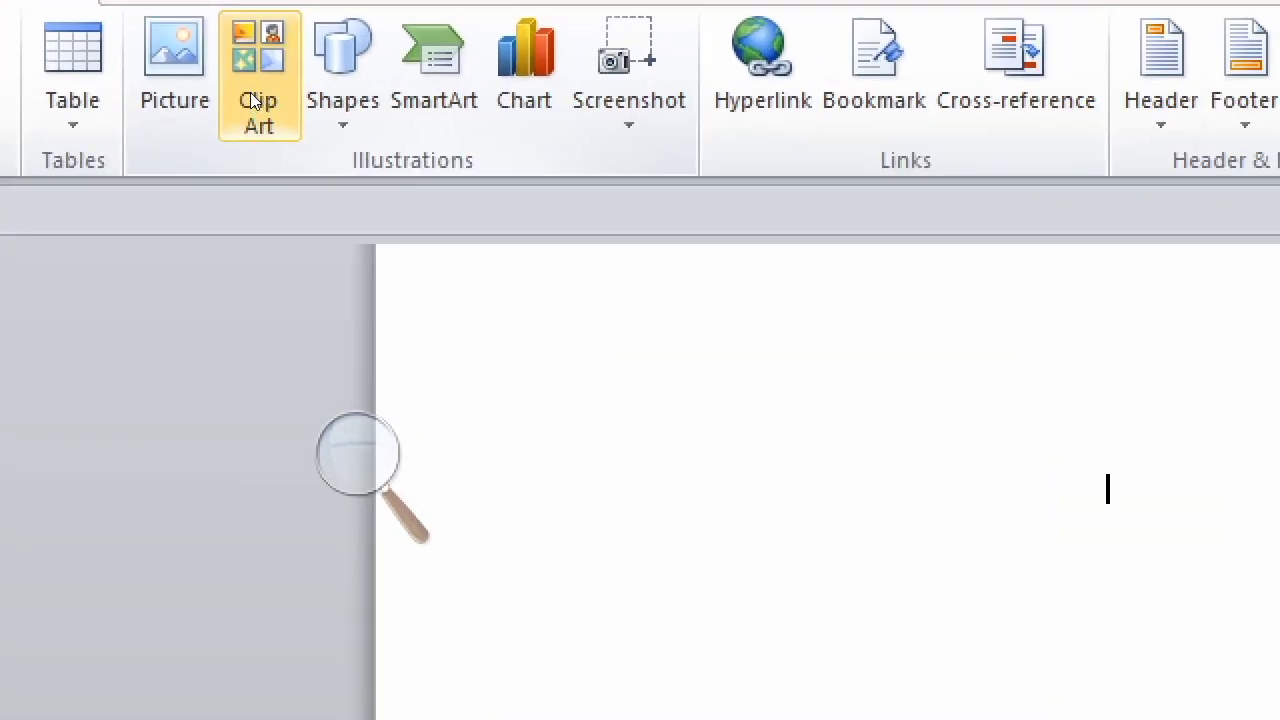
- Search clip art for 'car' with Include Office.com content unchecked
left_click(250, 96)
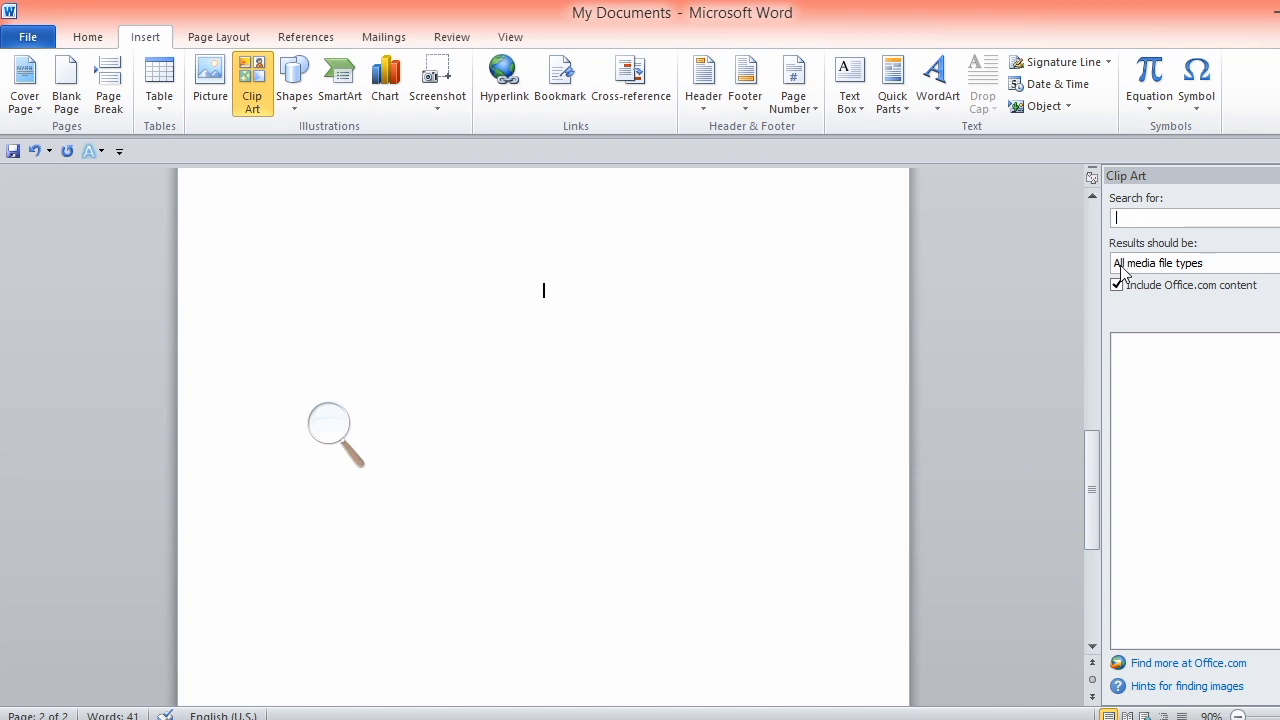
left_click(1117, 286)
type("car")
key("Return")
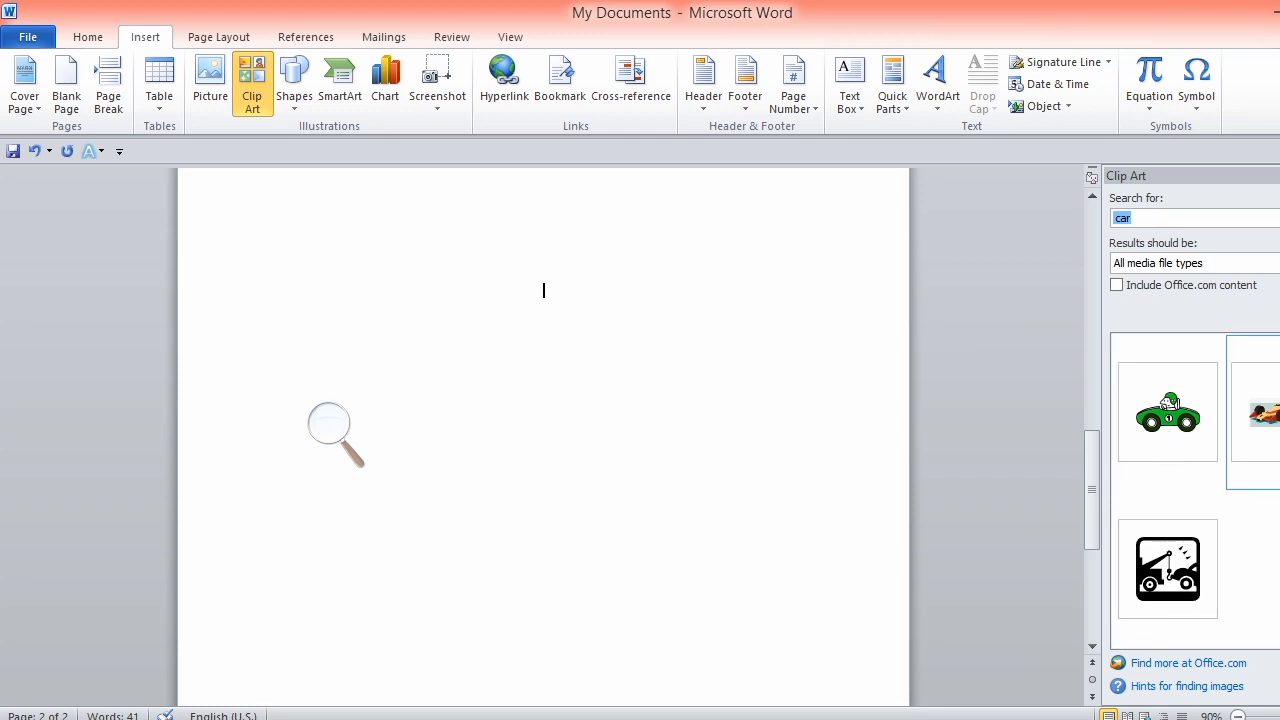
right_click(1250, 440)
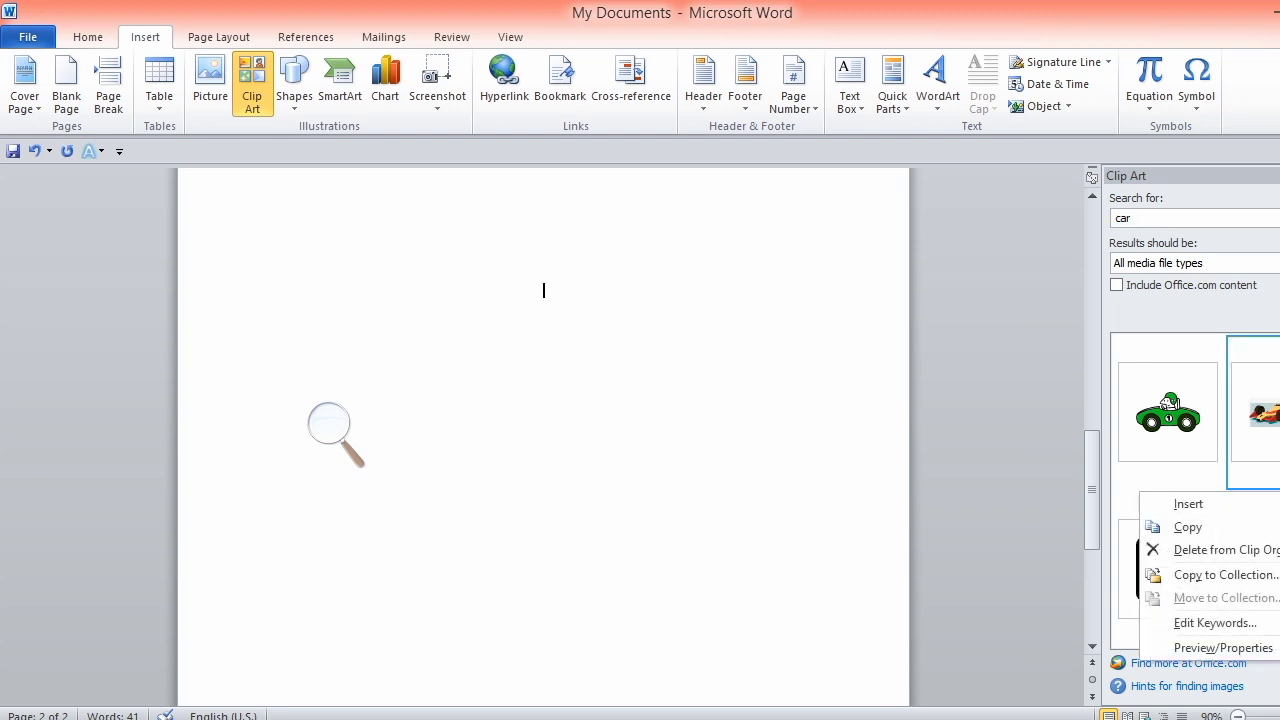
left_click(1188, 505)
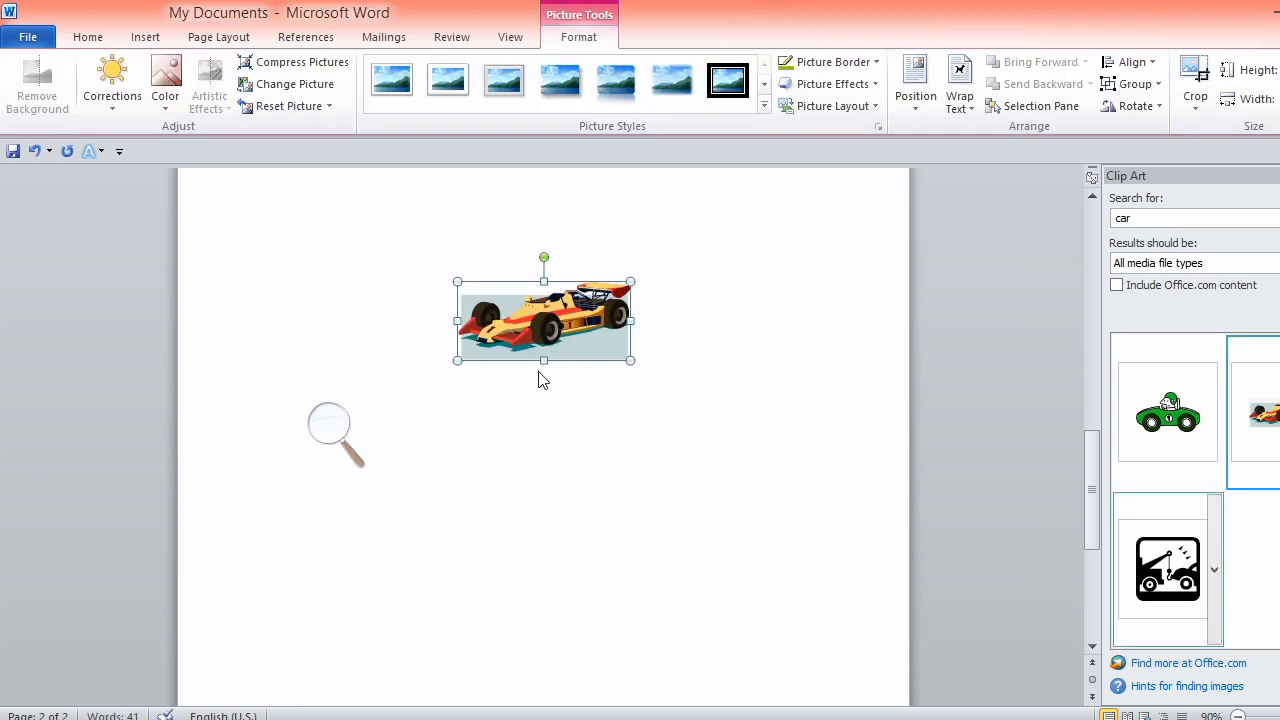
left_click_drag(545, 362, 545, 529)
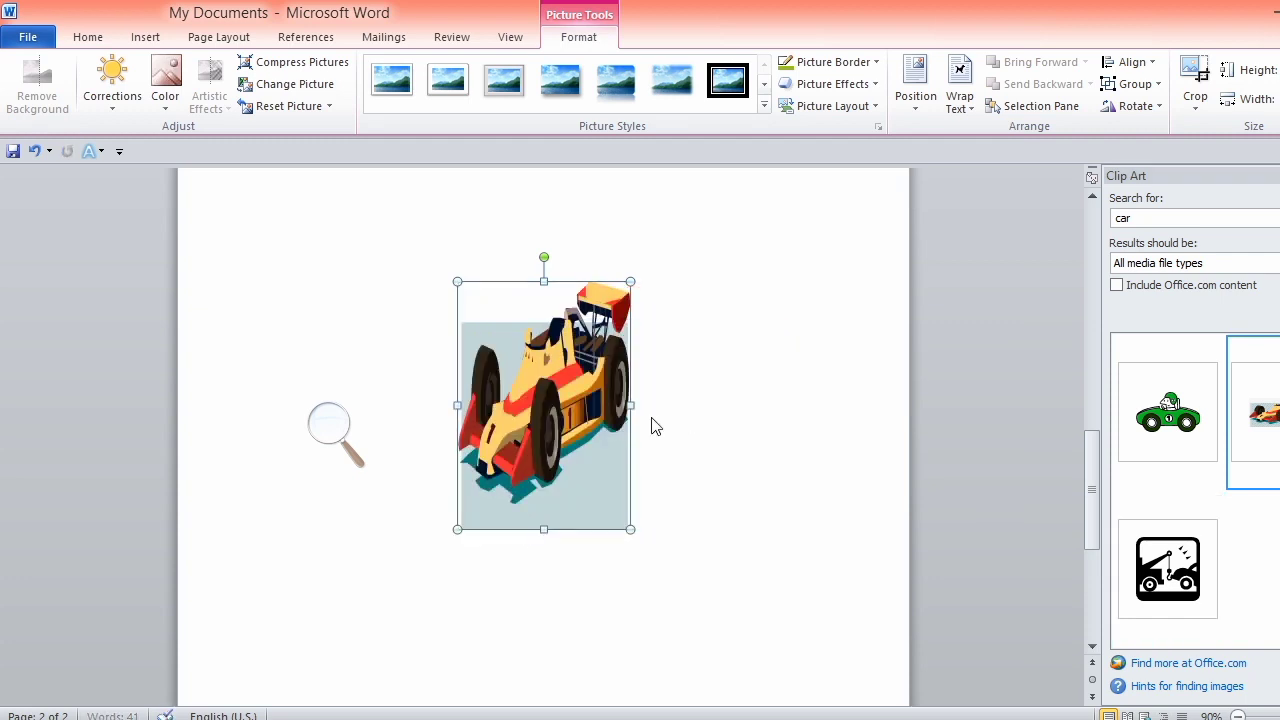
left_click_drag(632, 401, 702, 405)
left_click_drag(387, 405, 334, 405)
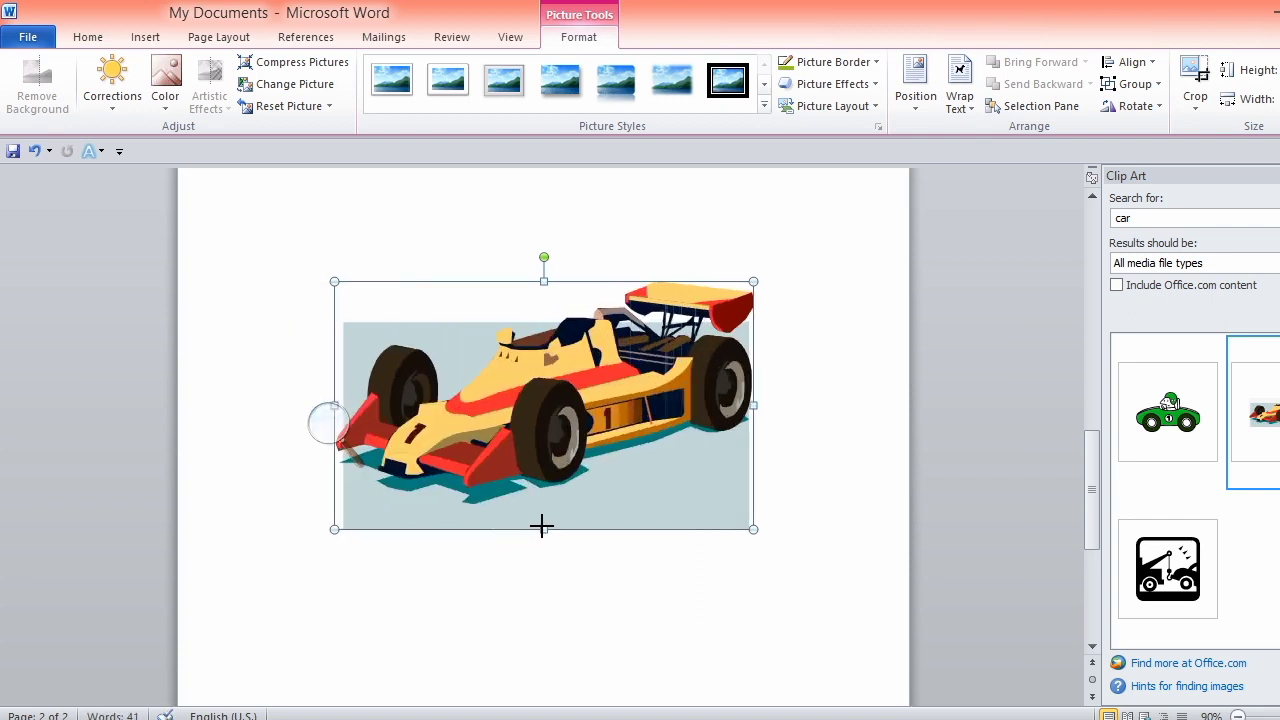
left_click_drag(543, 529, 571, 648)
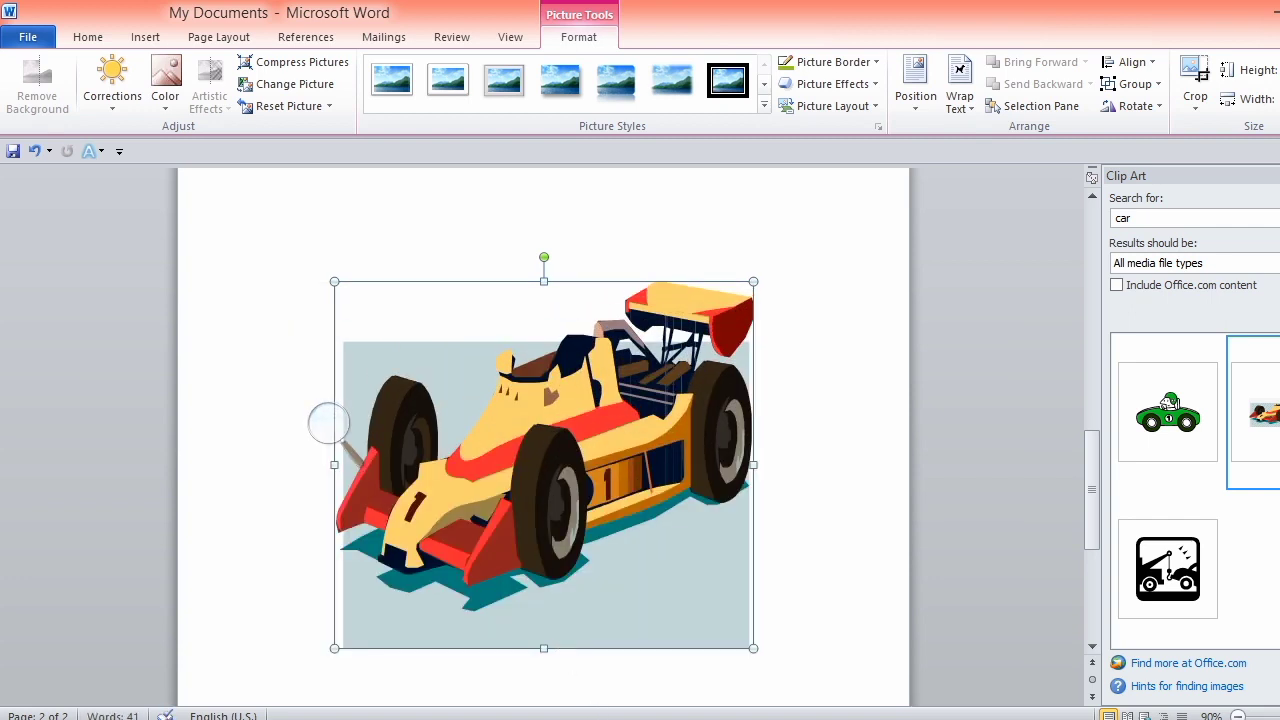
right_click(640, 712)
left_click(640, 708)
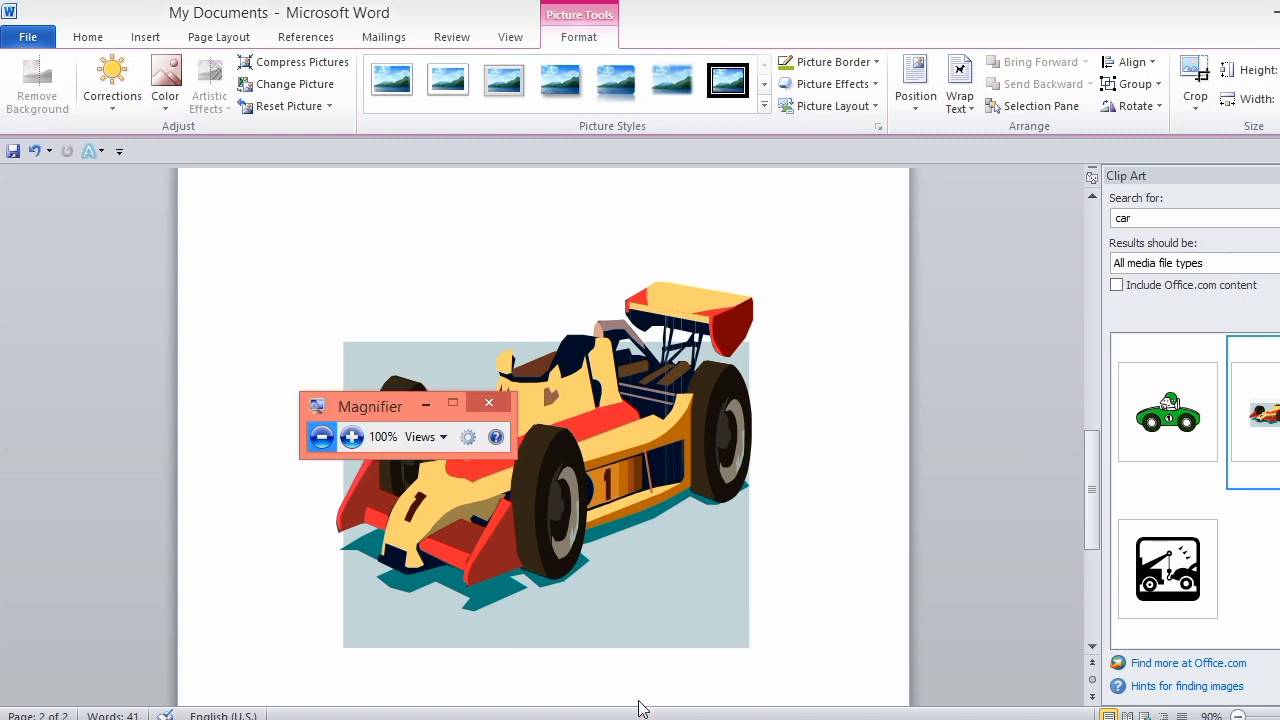
left_click(655, 410)
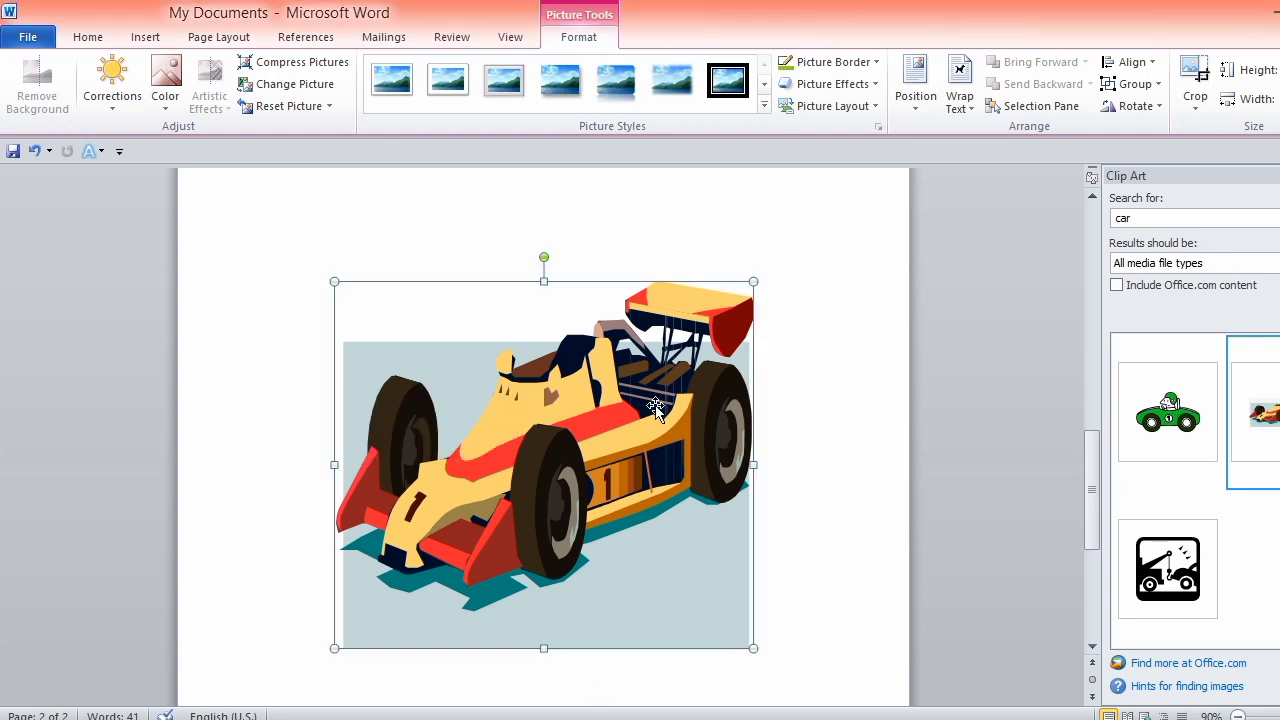
key("Delete")
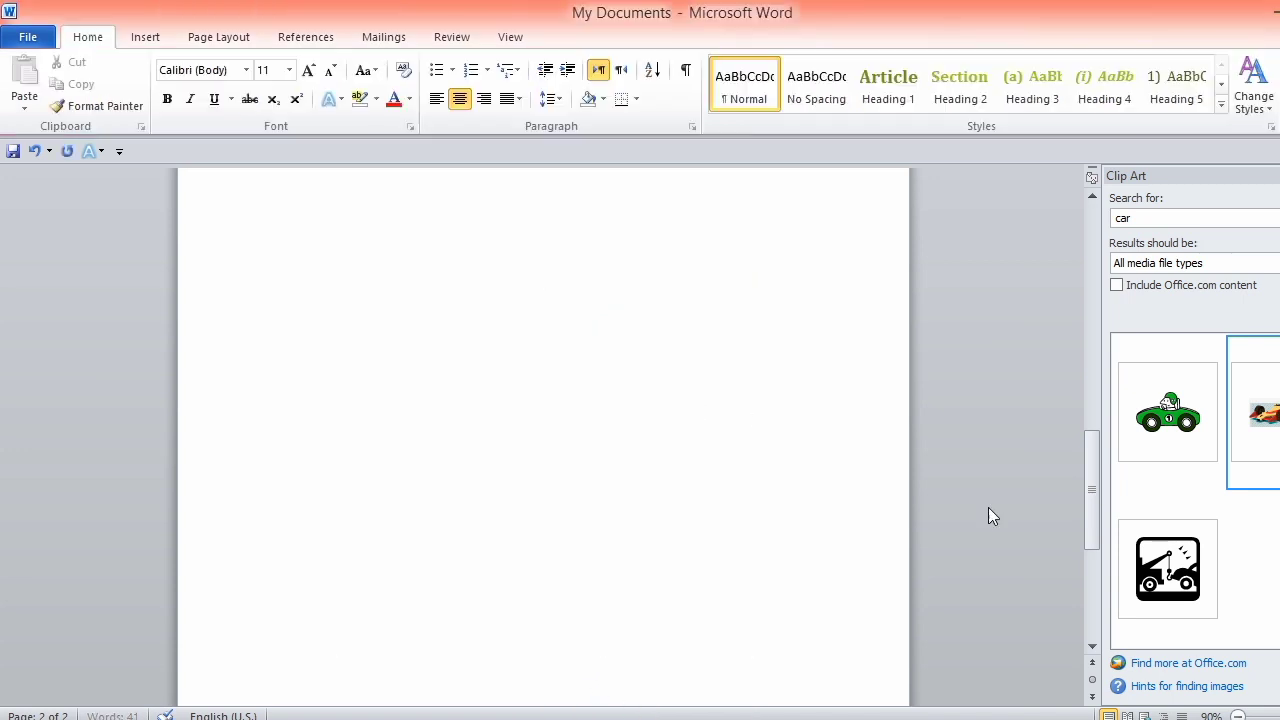
left_click(1170, 440)
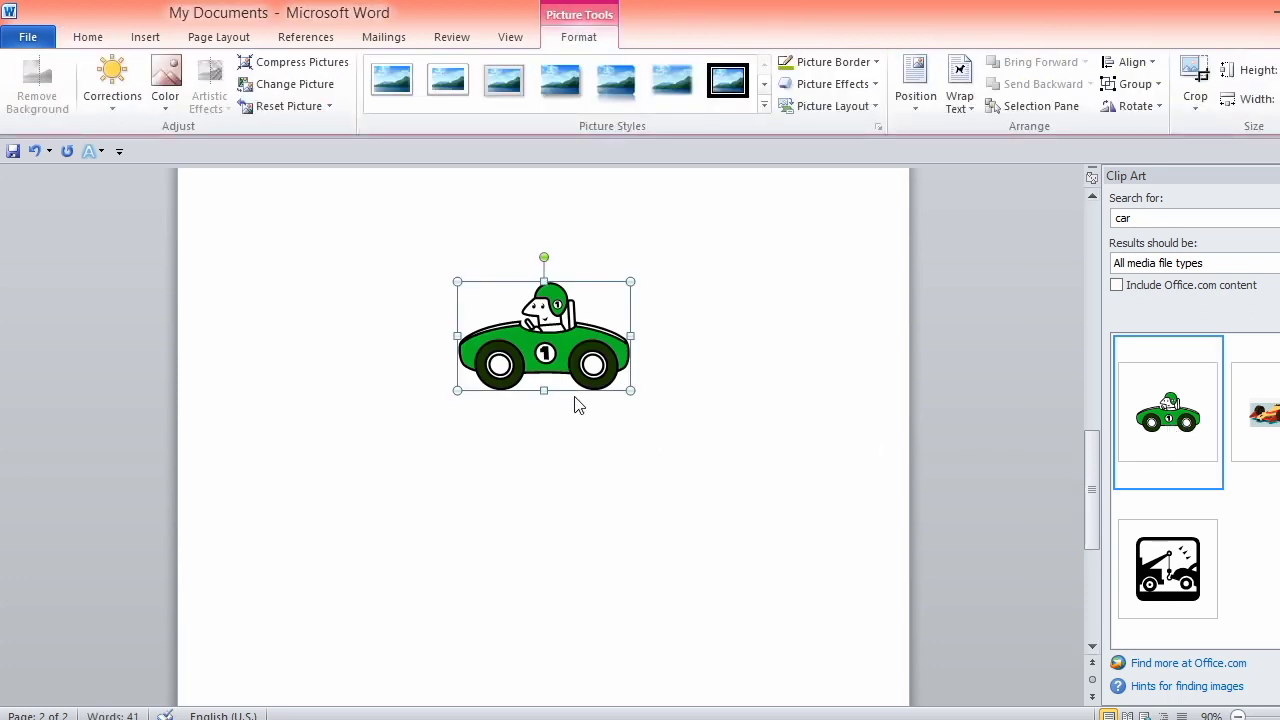
left_click_drag(546, 391, 544, 546)
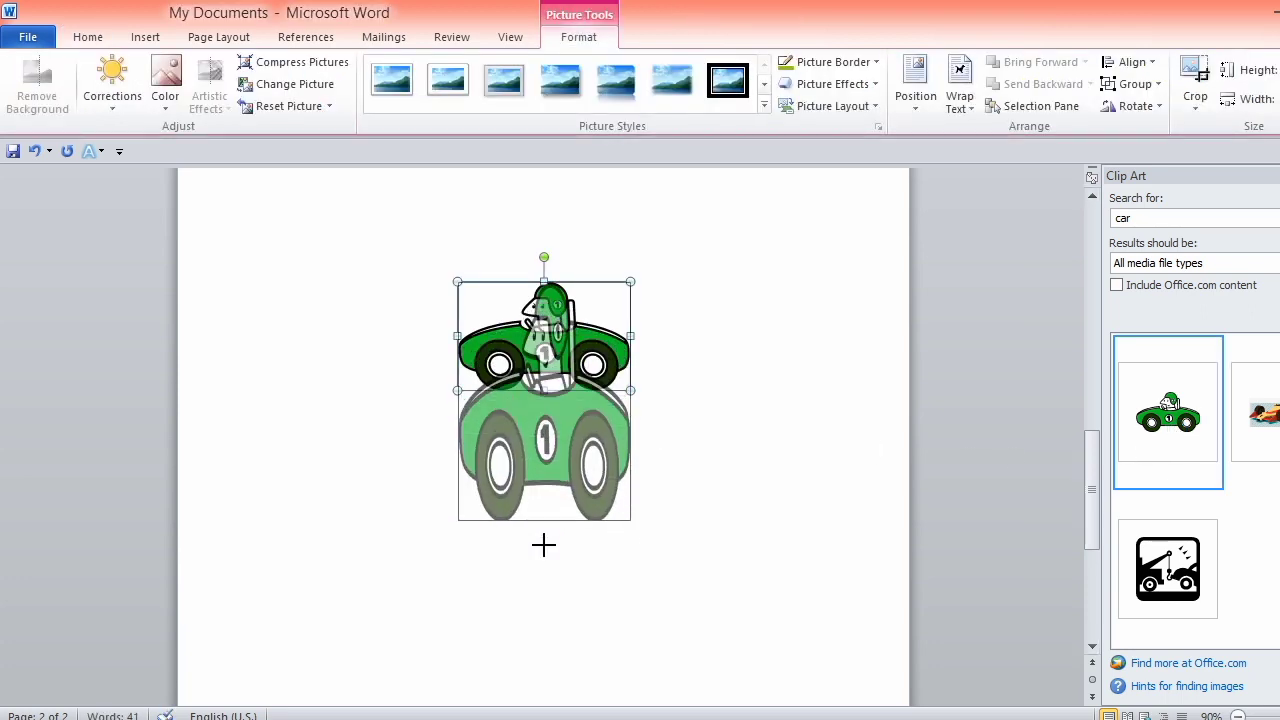
left_click_drag(632, 415, 773, 416)
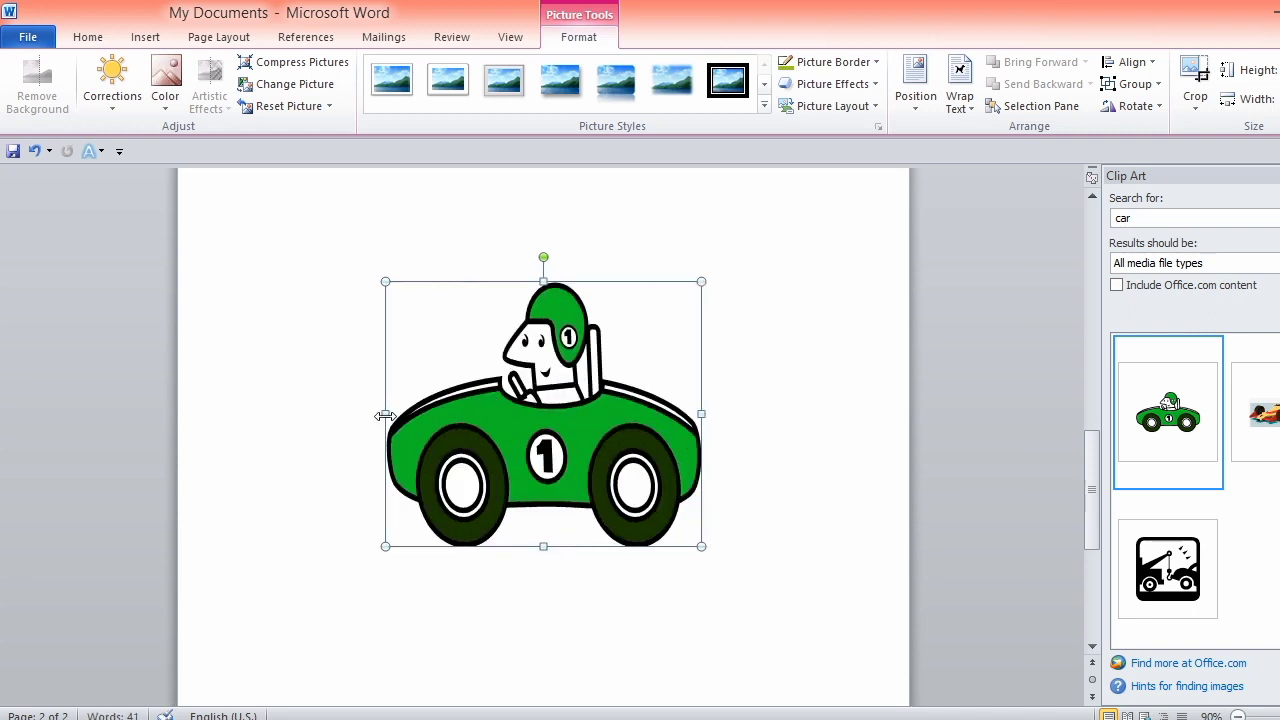
left_click_drag(385, 413, 308, 416)
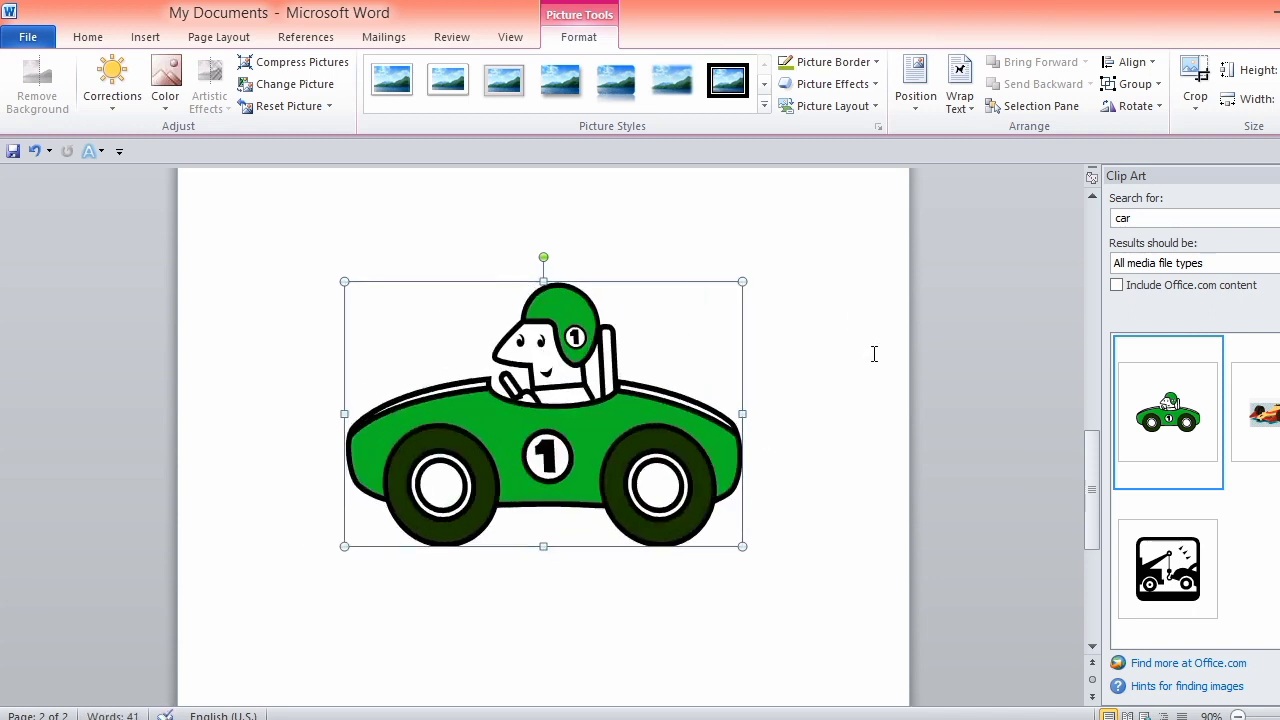
- Delete the green car picture and magnify the screen to 200%
key("Delete")
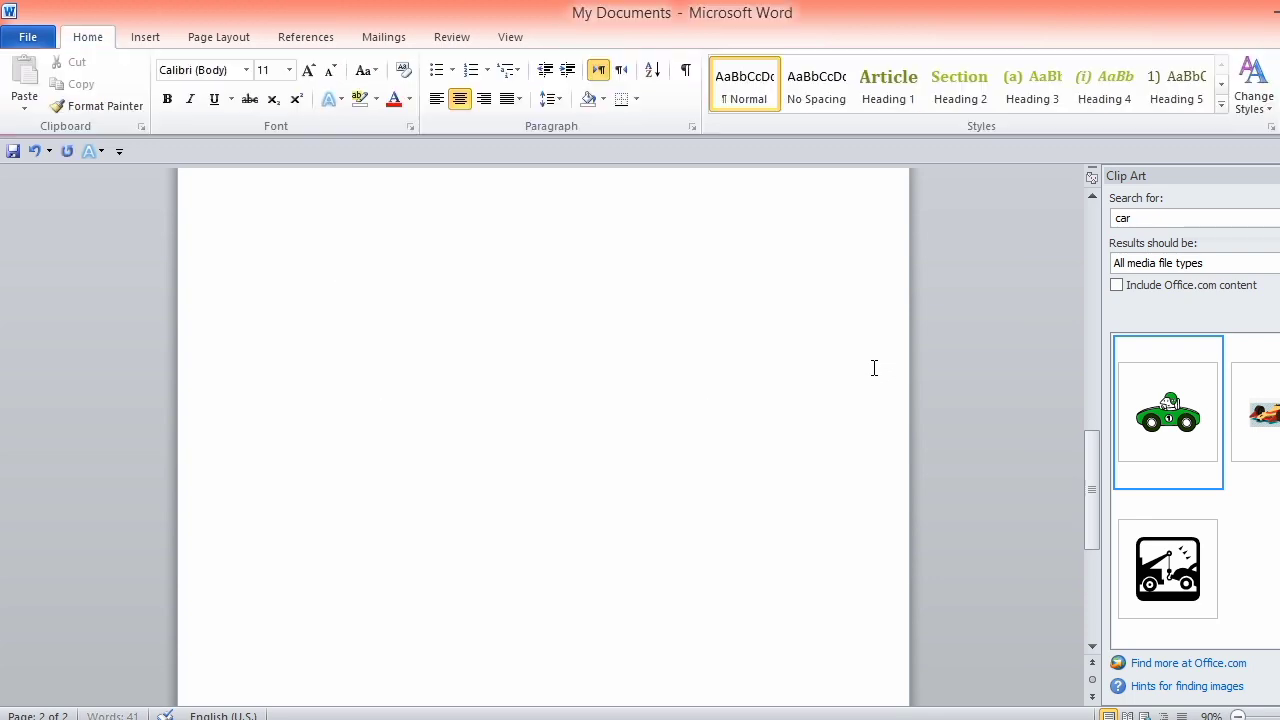
key("super+plus")
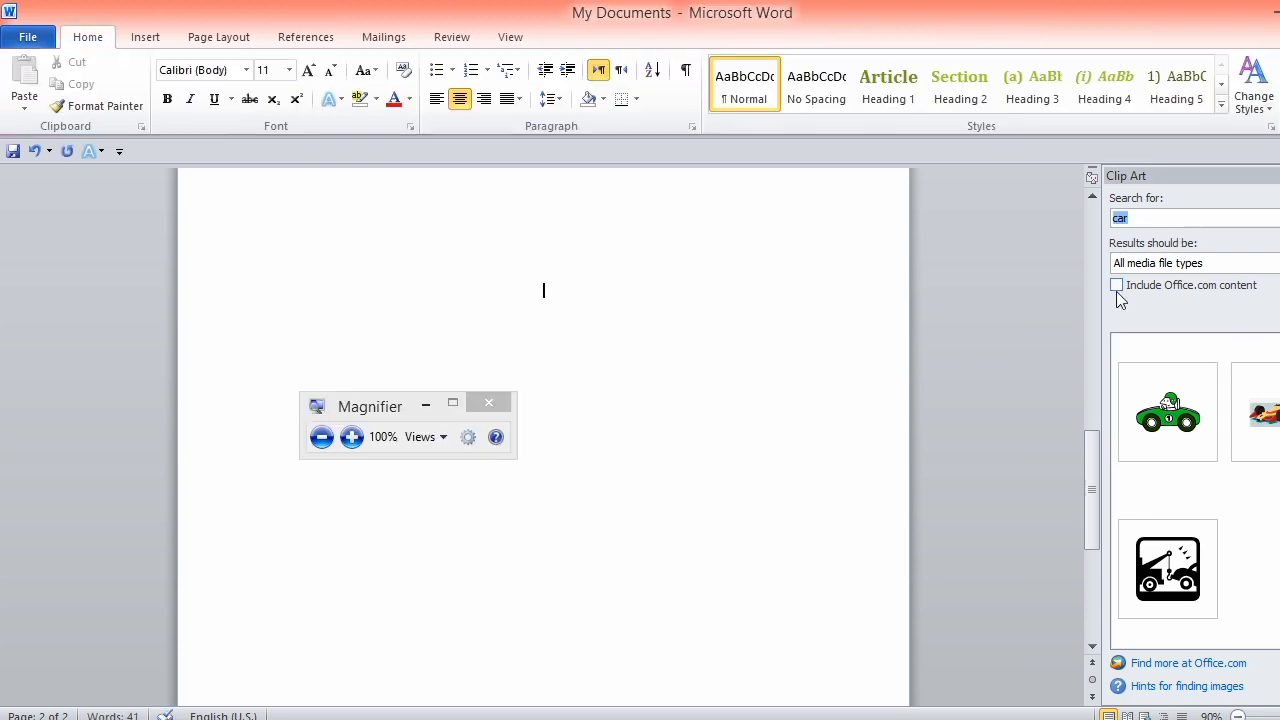
key("super+plus")
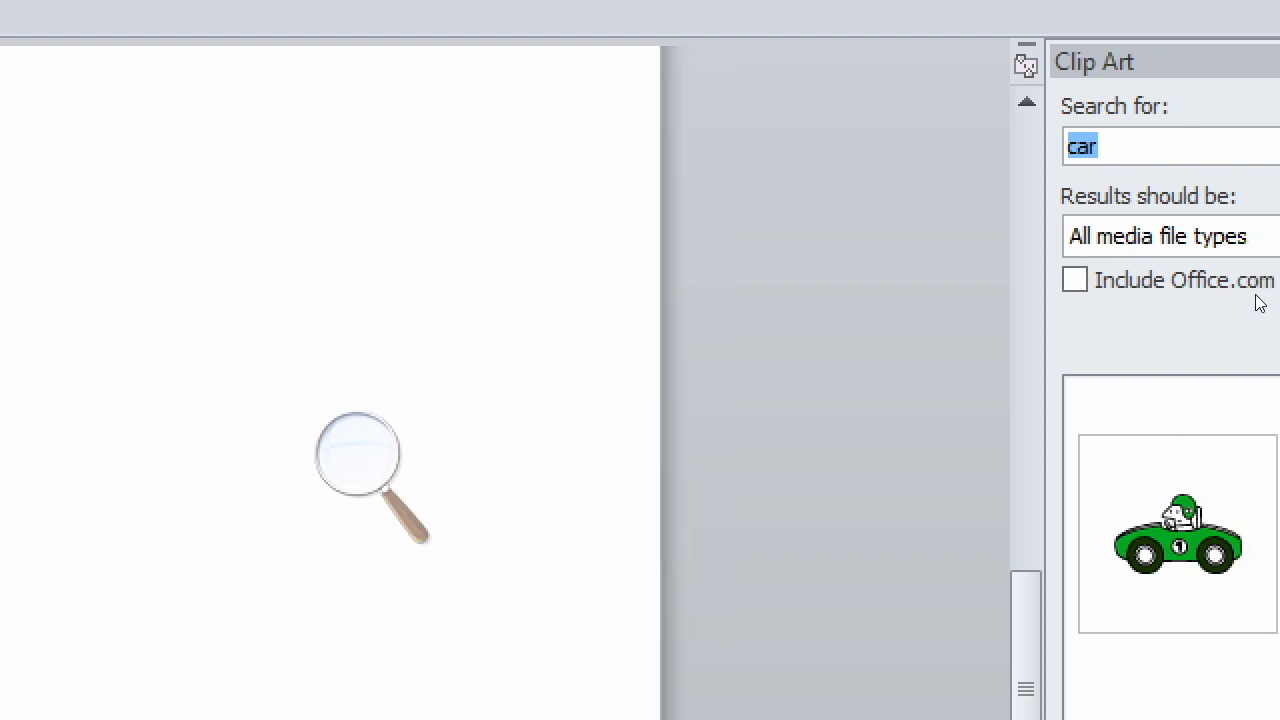
- Rerun the 'car' search with Include Office.com content checked and browse the results
left_click(1119, 286)
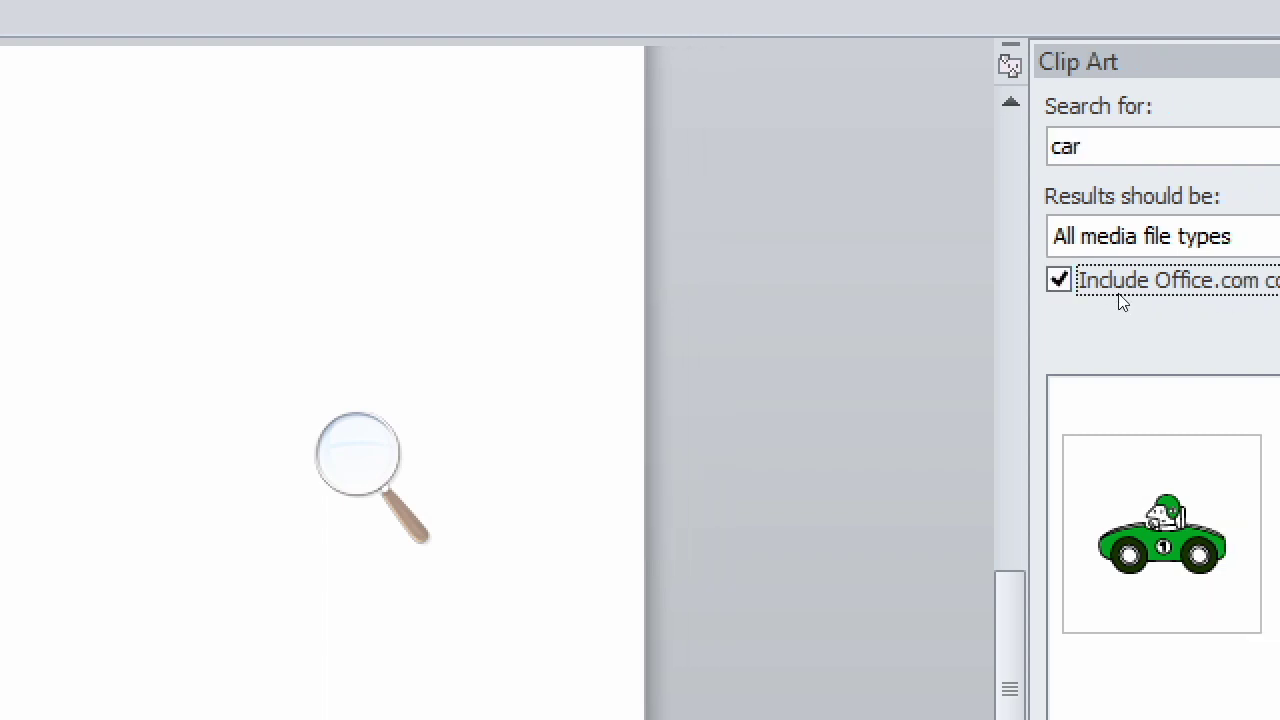
key("super+minus")
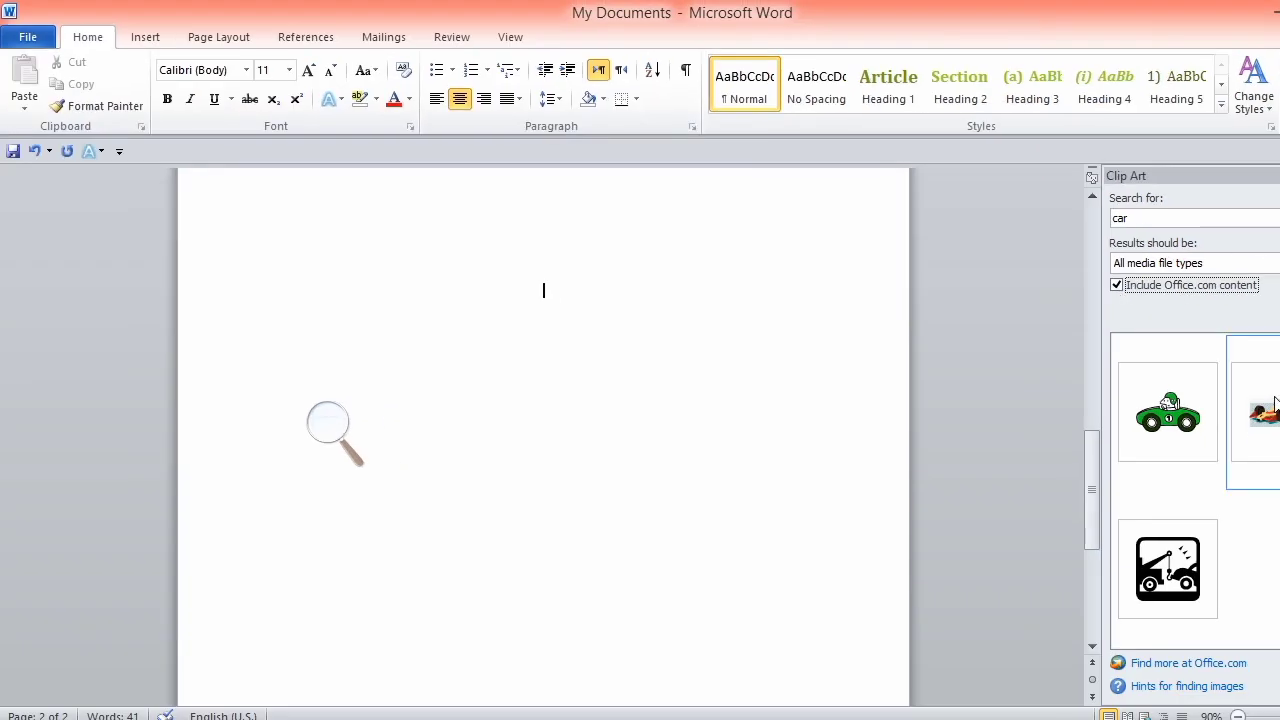
key("Return")
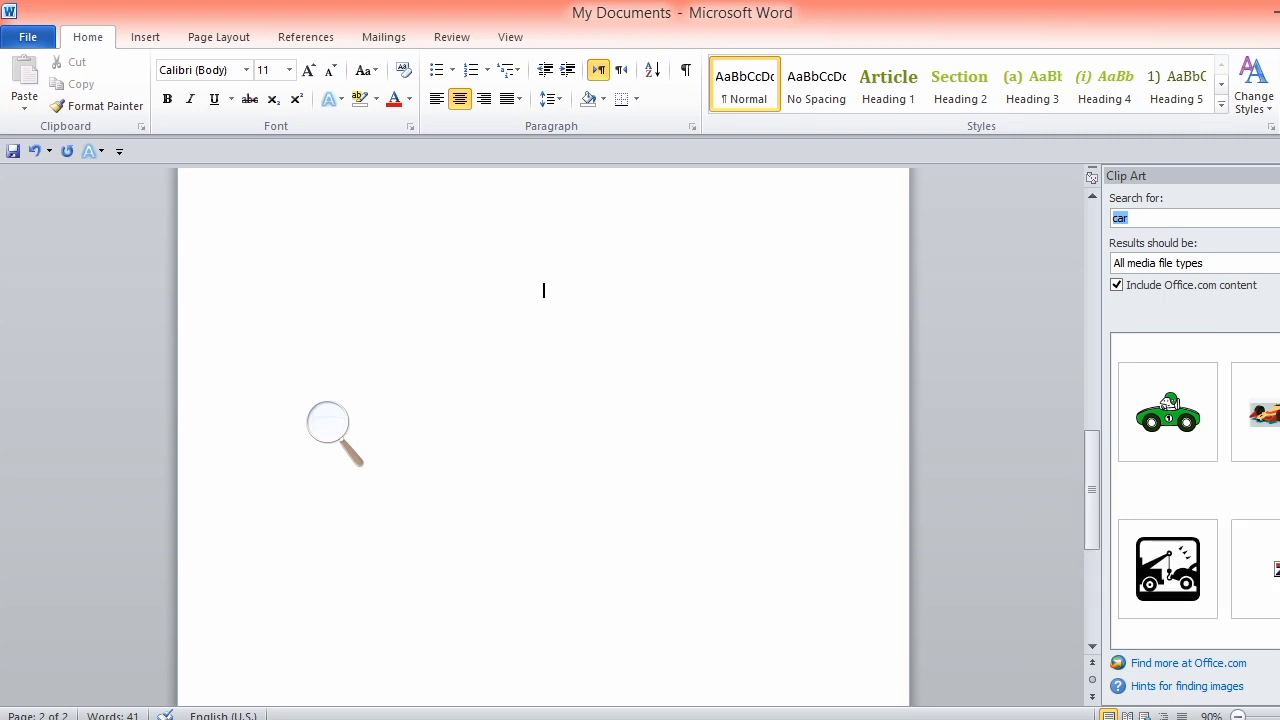
scroll(1195, 490, "down", 1)
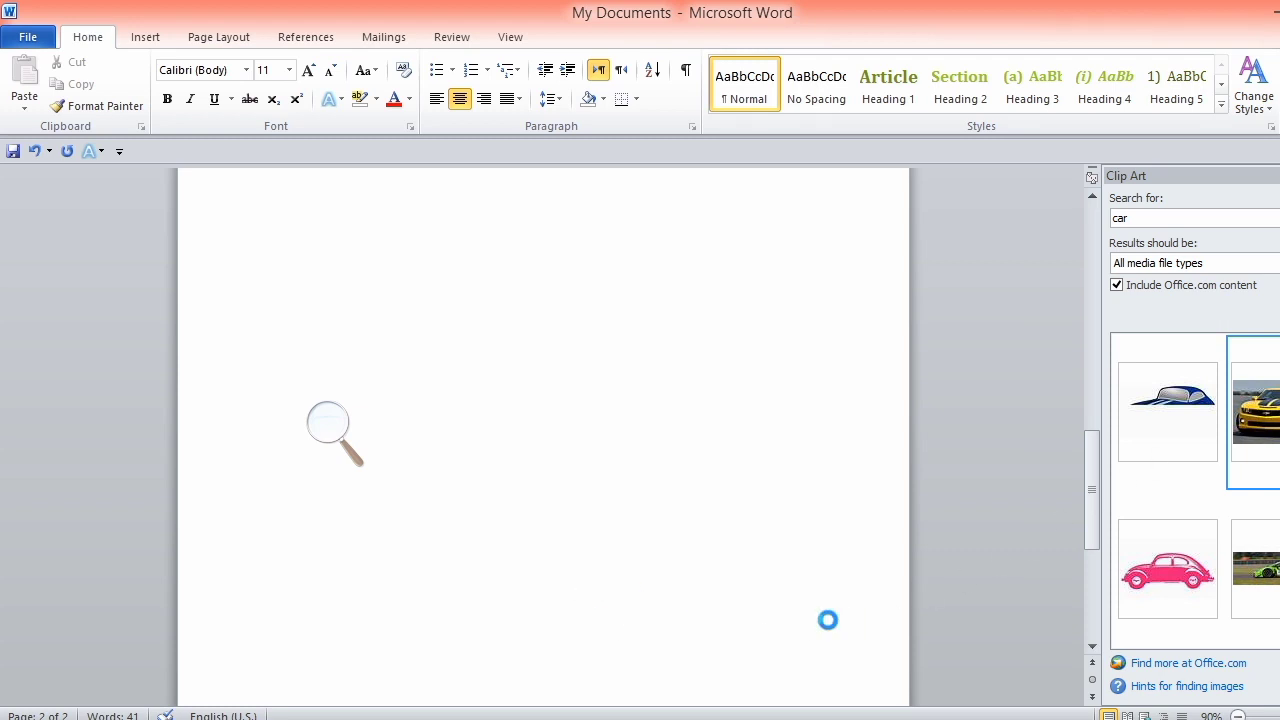
- Insert the yellow sports-car photo, try resizing it, then delete it
left_click(1255, 410)
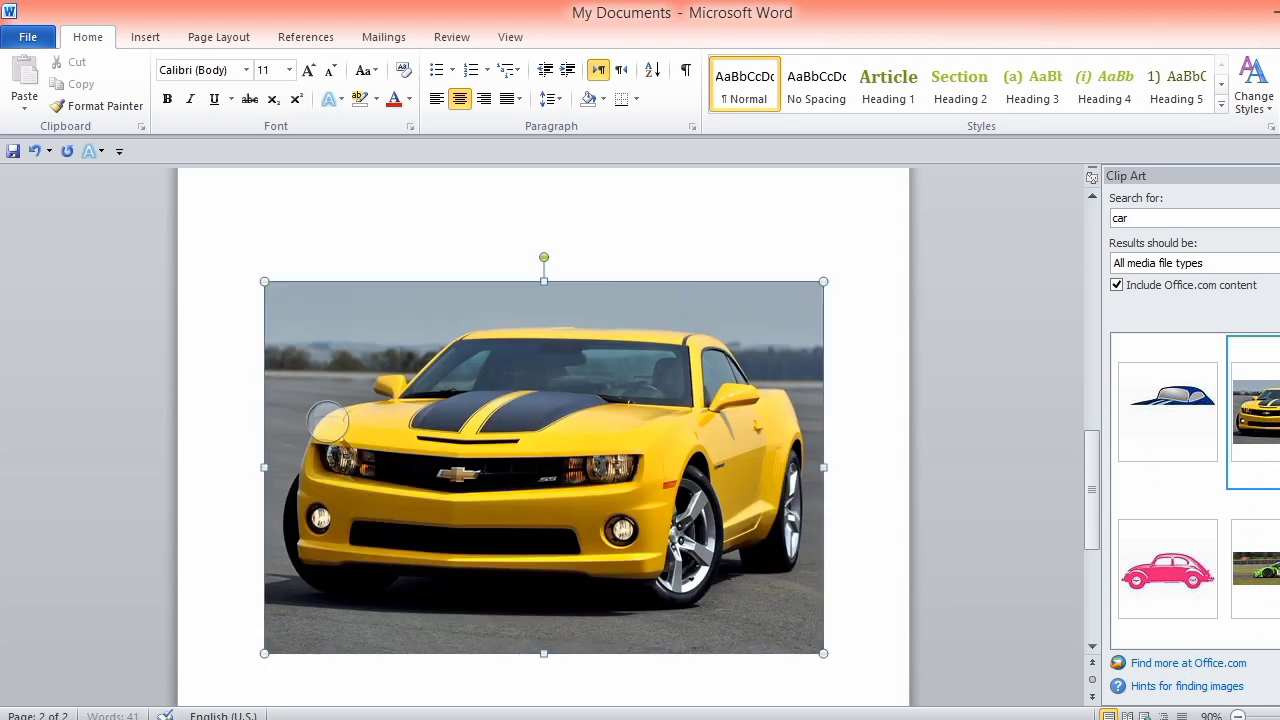
left_click(571, 423)
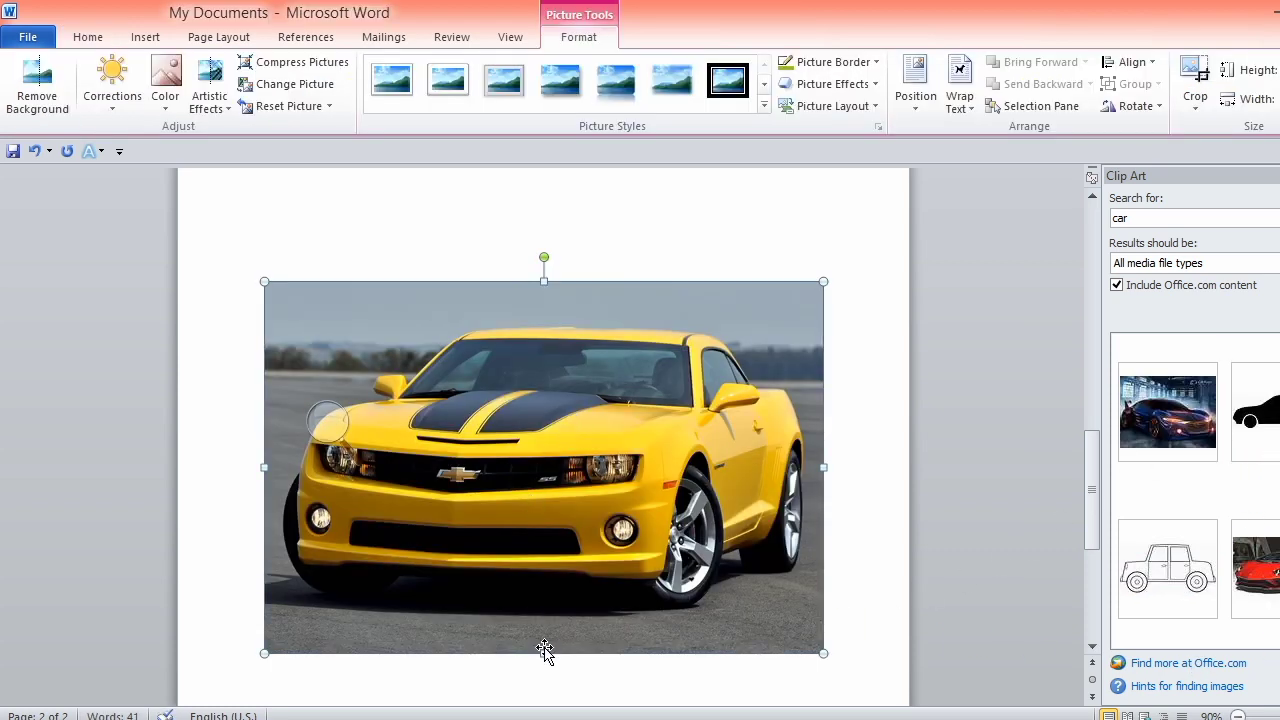
left_click_drag(542, 702, 543, 706)
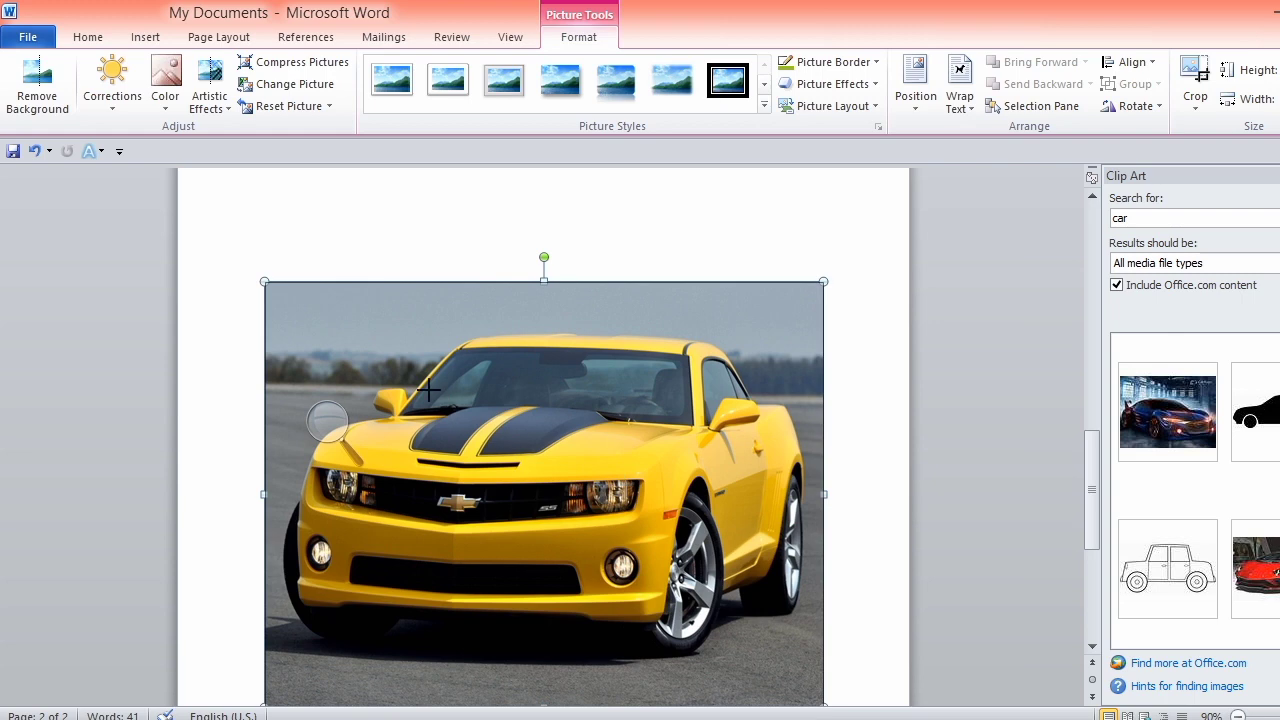
left_click_drag(632, 508, 287, 312)
key("ctrl+z")
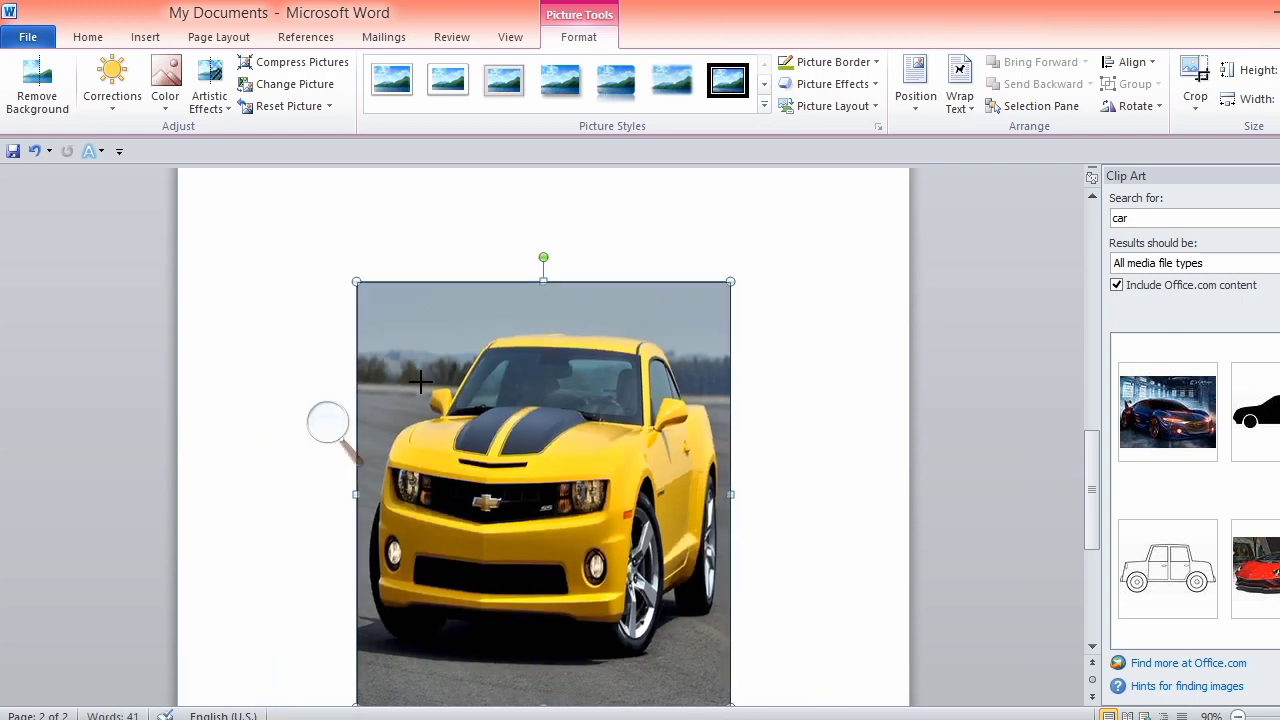
left_click_drag(402, 350, 790, 440)
key("ctrl+z")
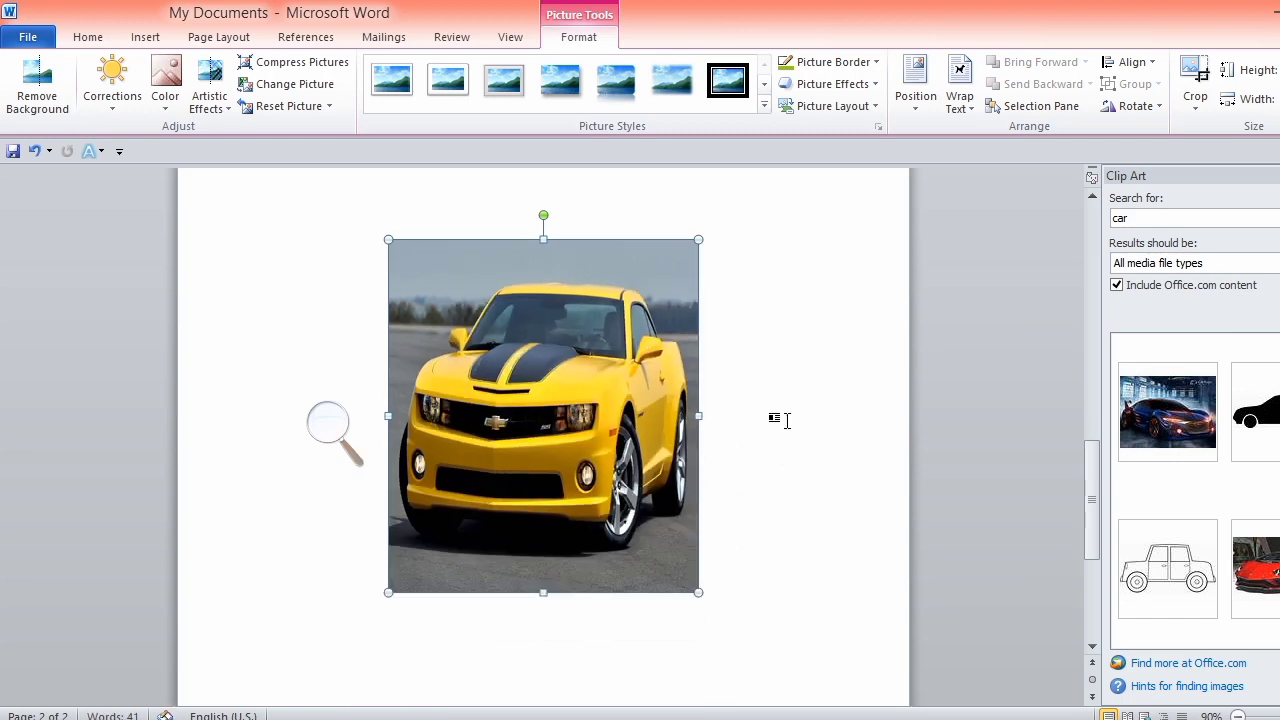
scroll(785, 425, "up", 1)
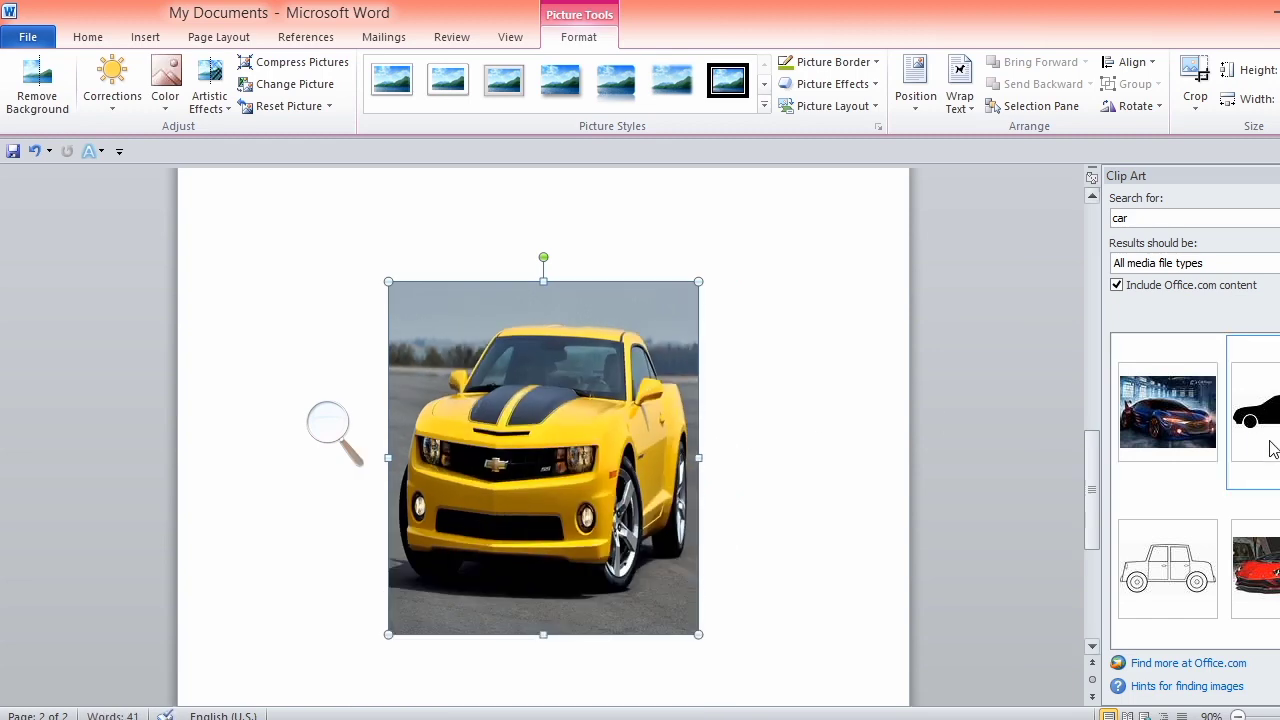
scroll(1168, 500, "down", 2)
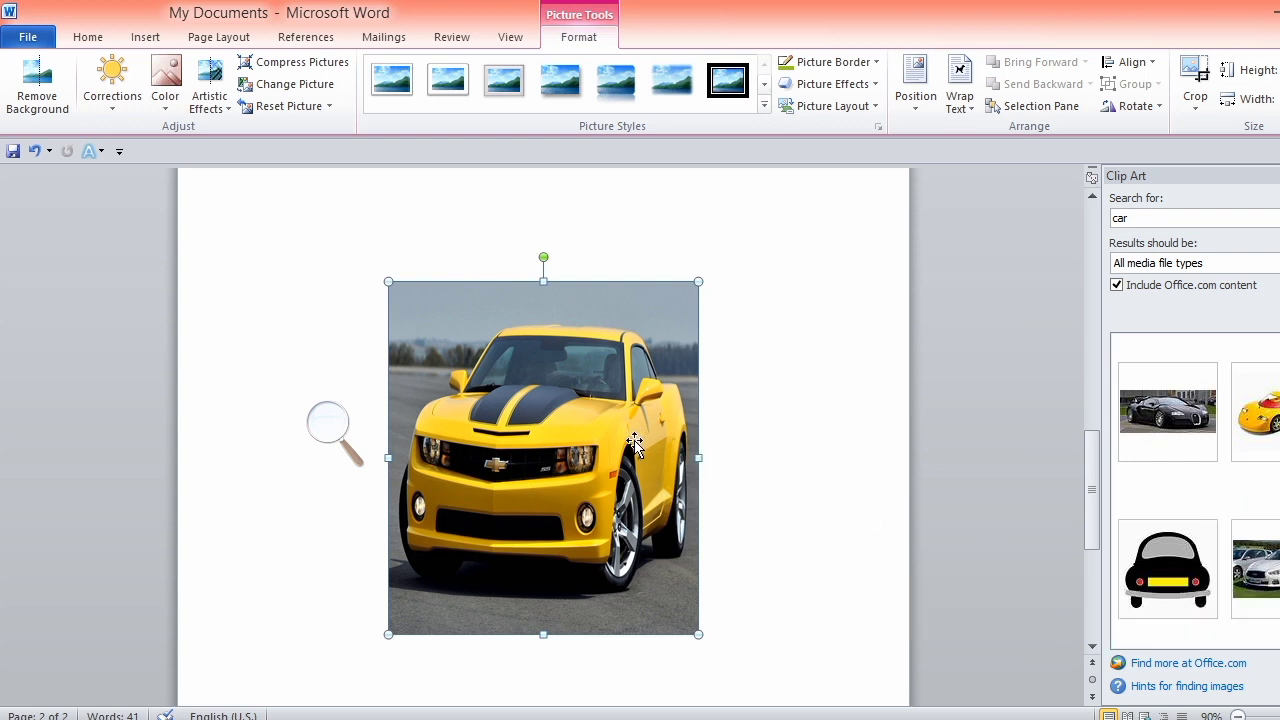
key("Delete")
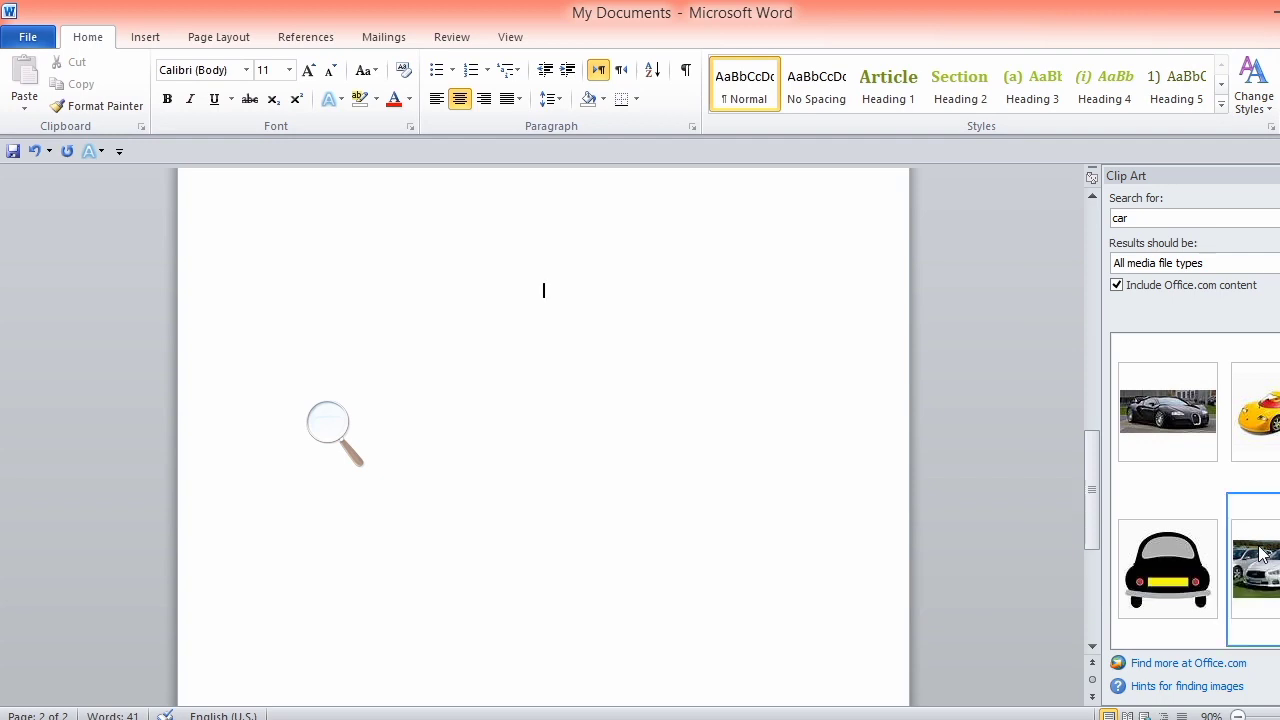
- Insert the white car photo and make it narrower, shorter and proportionally smaller
left_click(1259, 553)
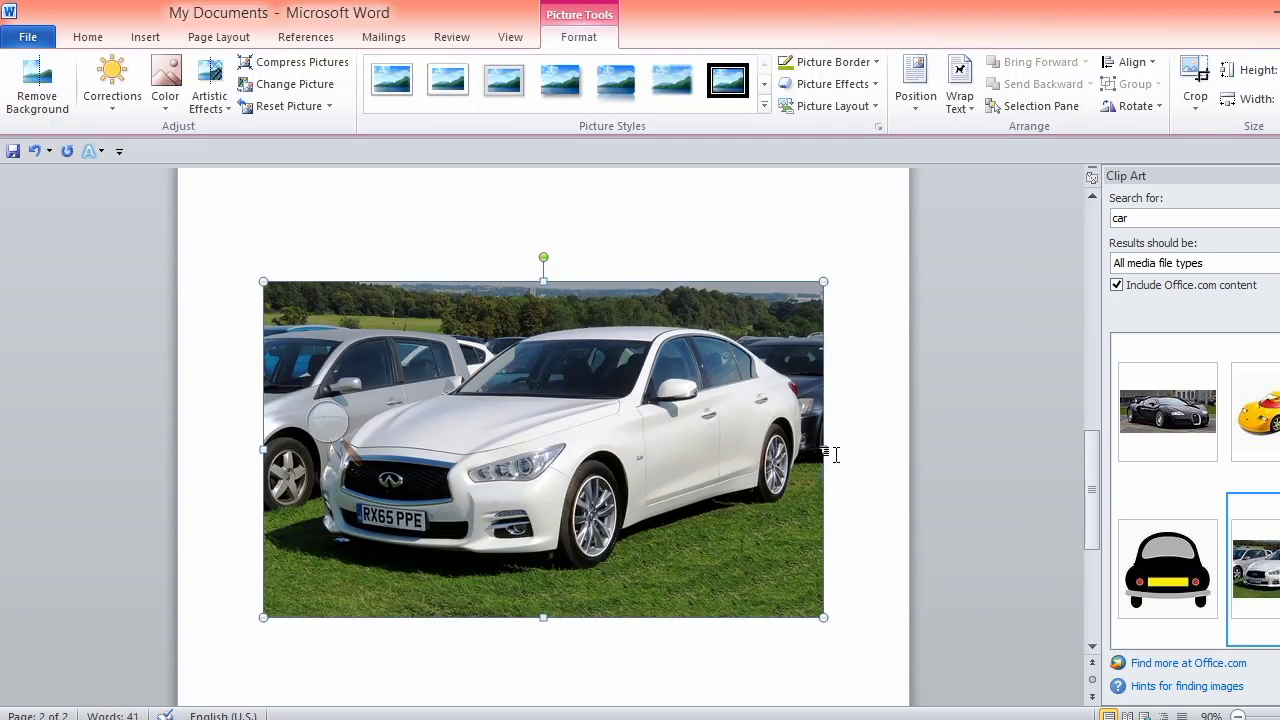
left_click_drag(826, 451, 756, 451)
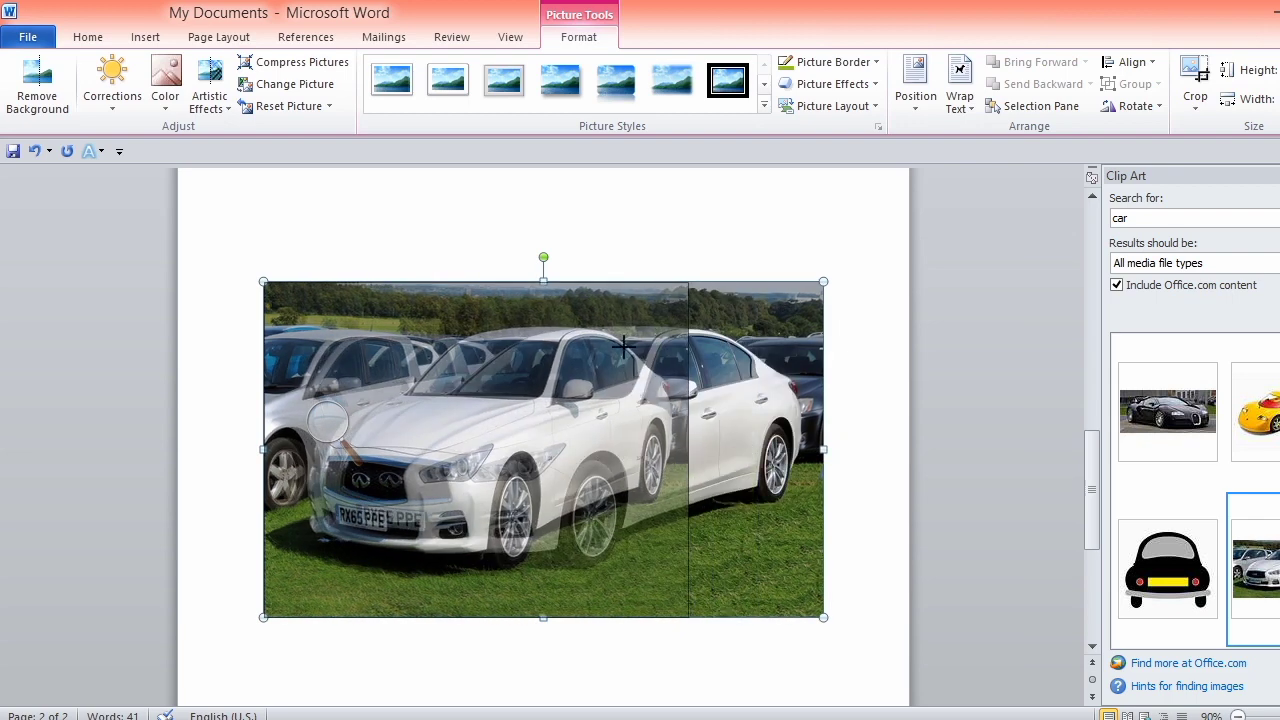
left_click_drag(543, 281, 543, 350)
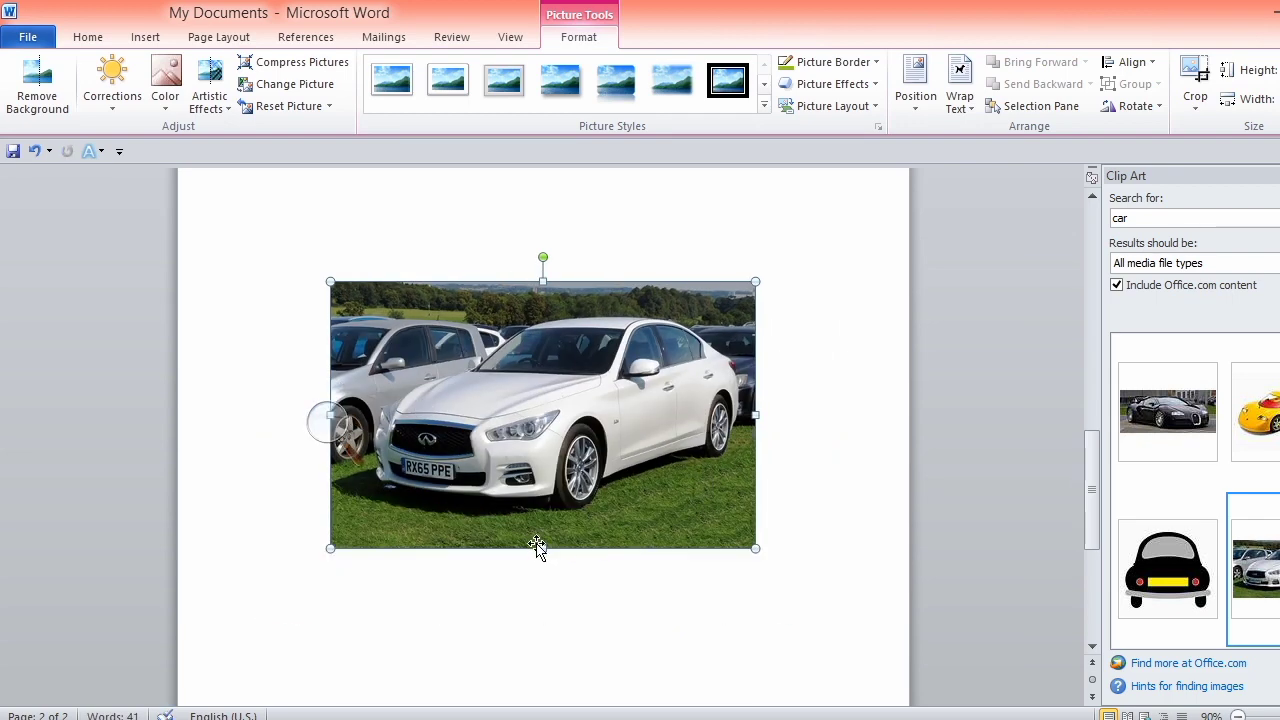
left_click_drag(330, 548, 410, 497)
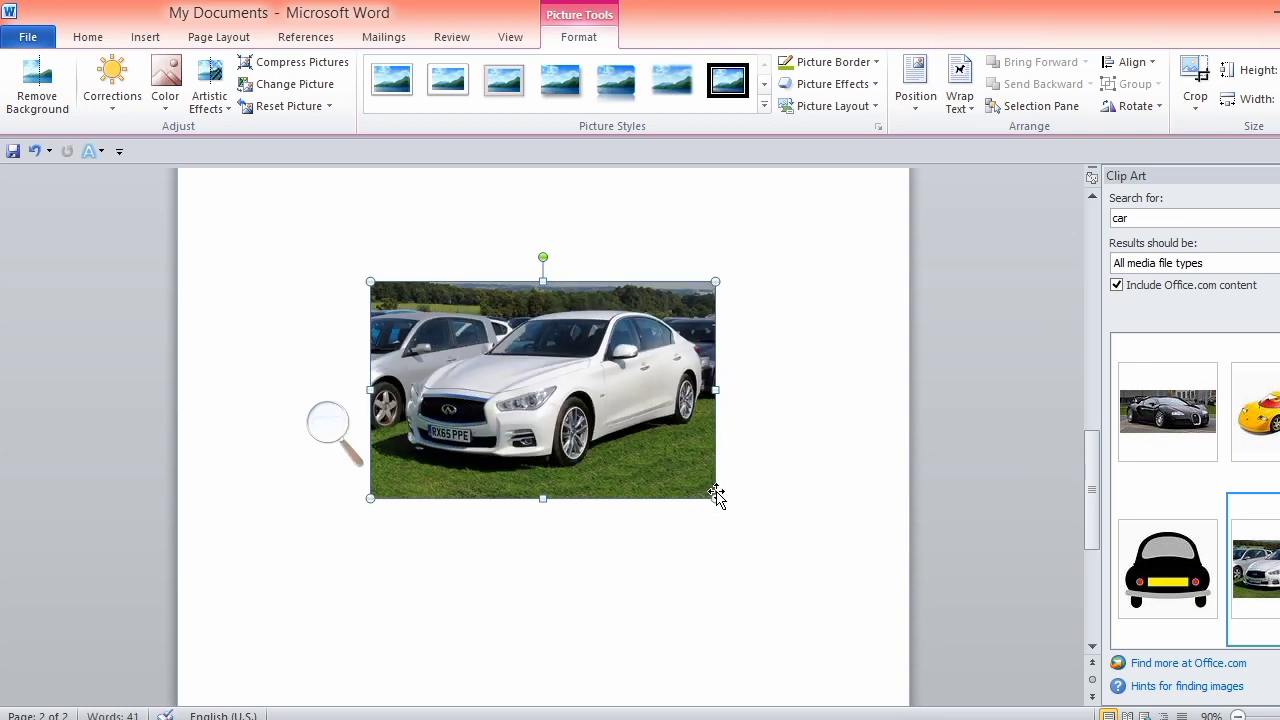
- Delete the white car picture and search clip art for 'doctor'
key("Delete")
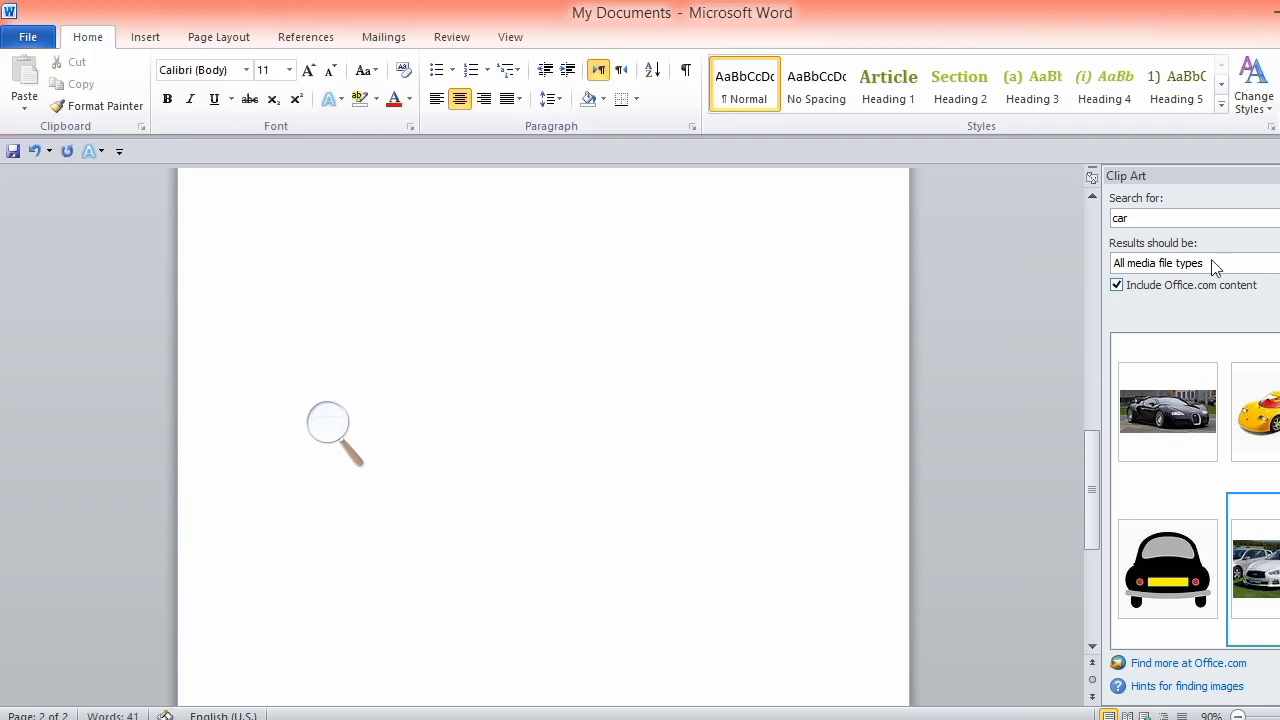
left_click(1141, 220)
type("docto")
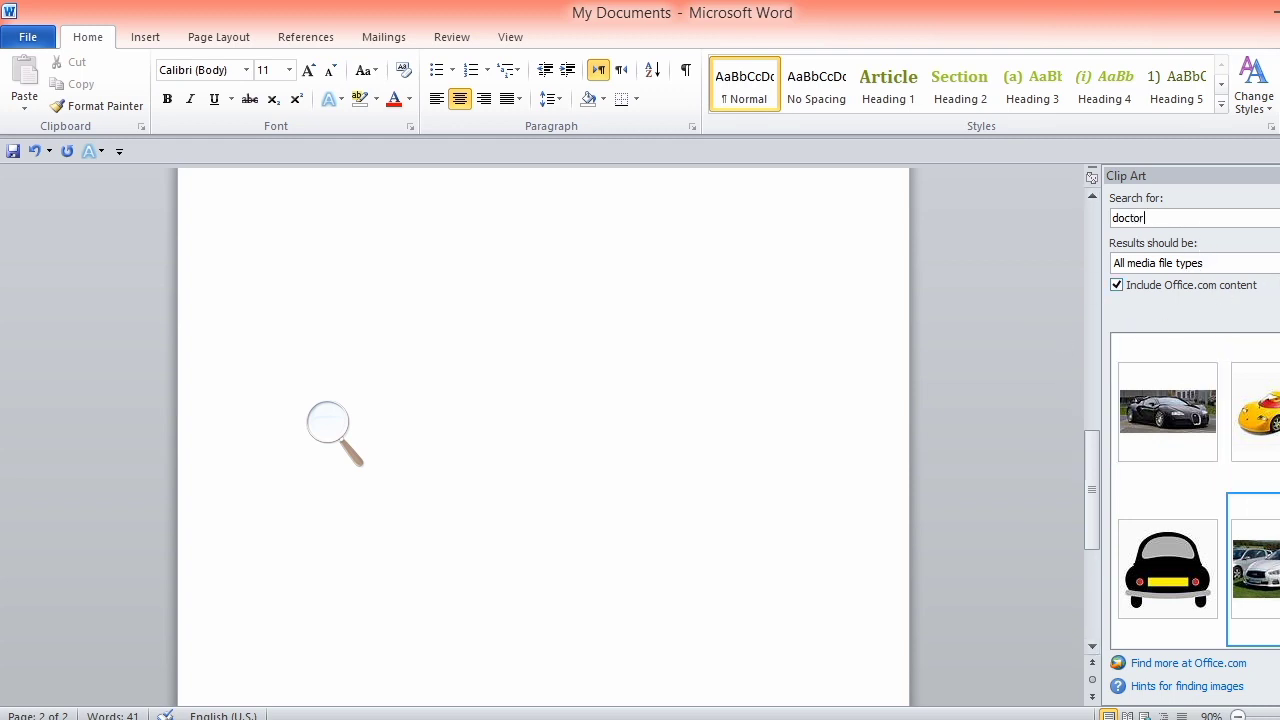
key("Return")
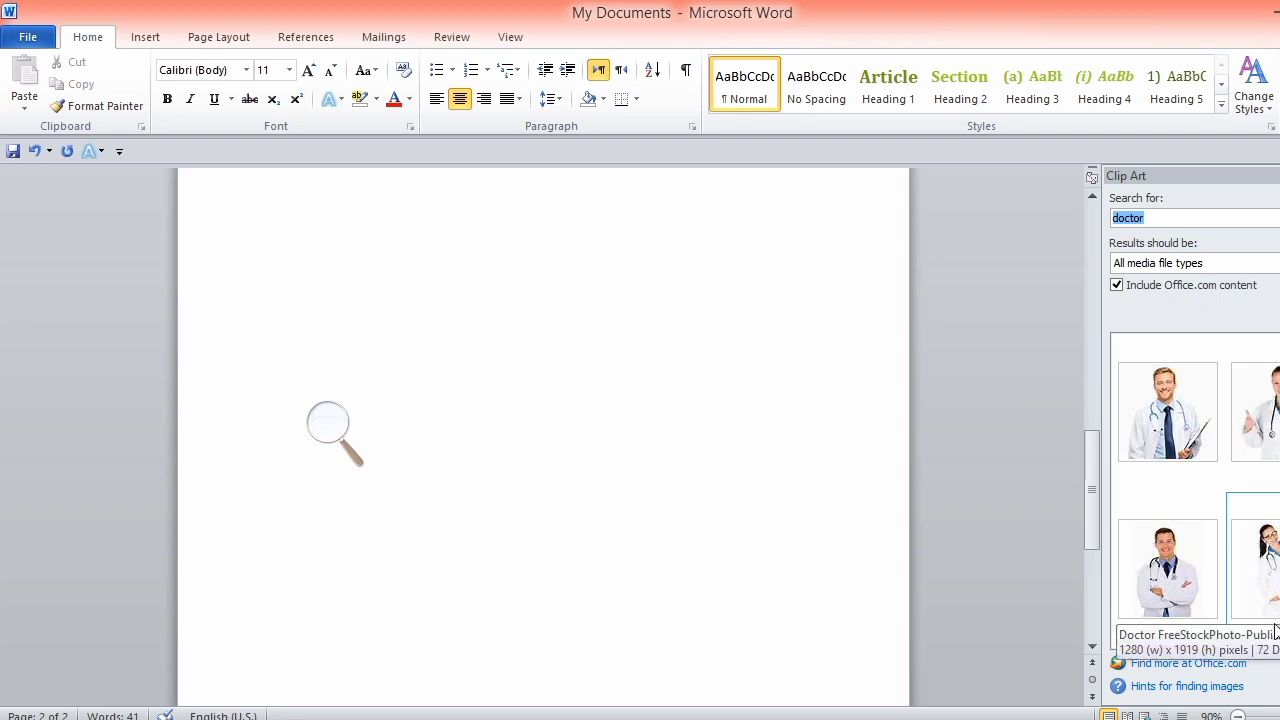
- Insert the male doctor and female doctor-with-glasses photos and shrink both
left_click(1176, 403)
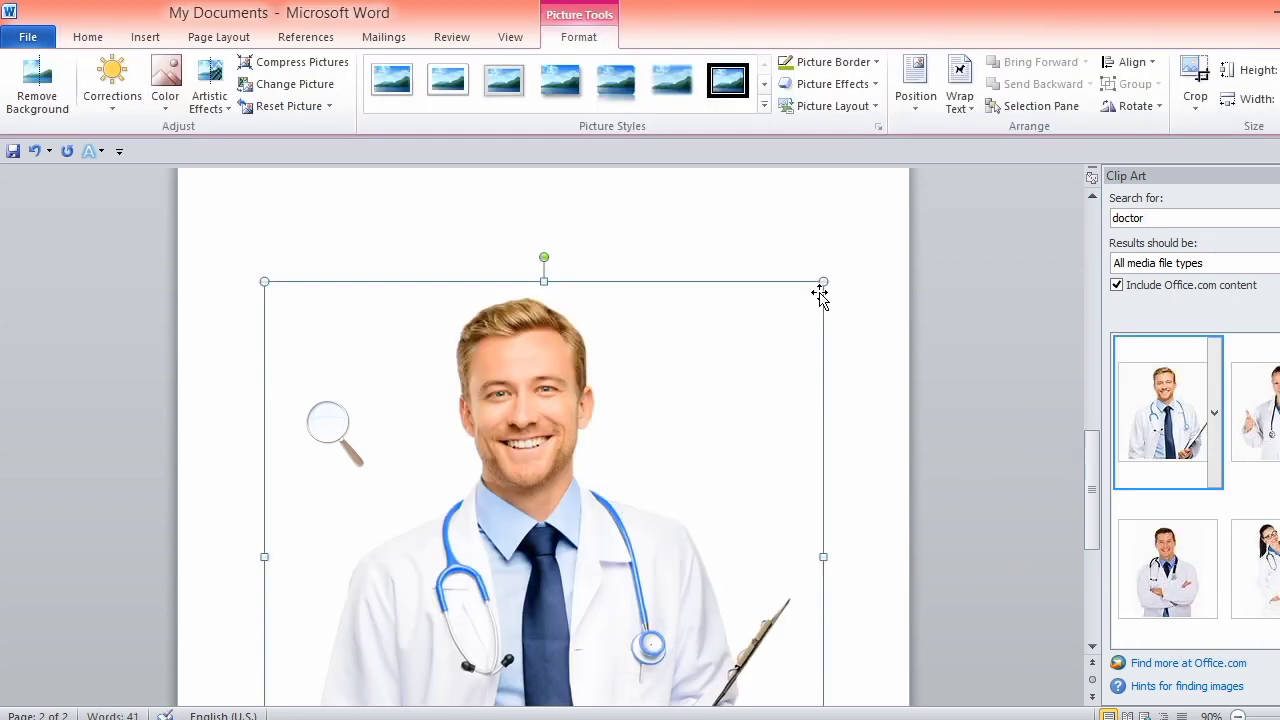
left_click_drag(822, 284, 597, 513)
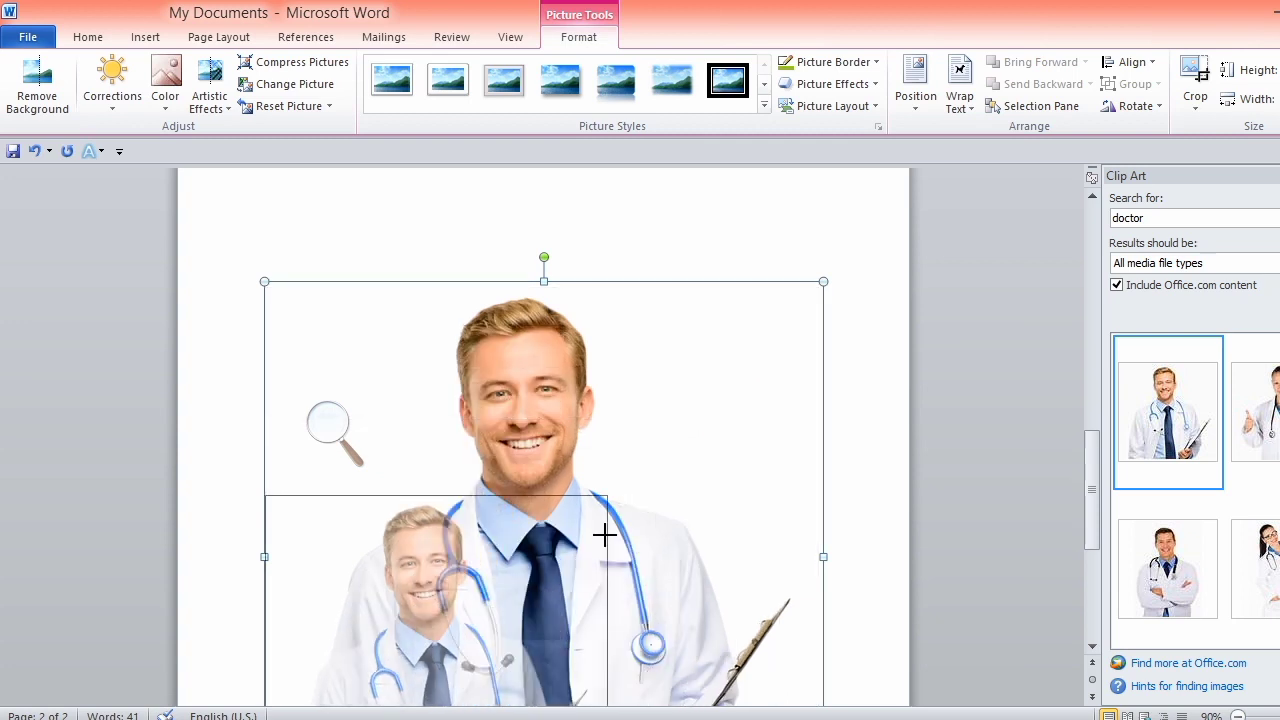
left_click_drag(372, 618, 464, 497)
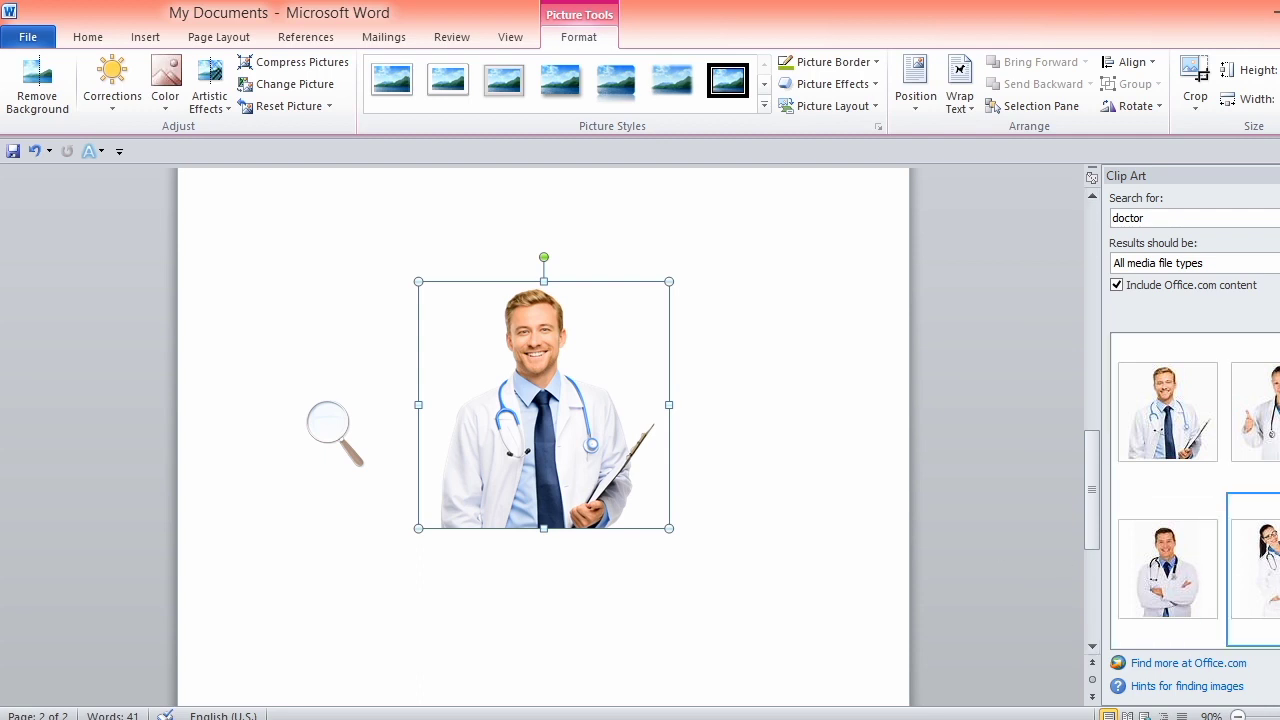
left_click(1262, 570)
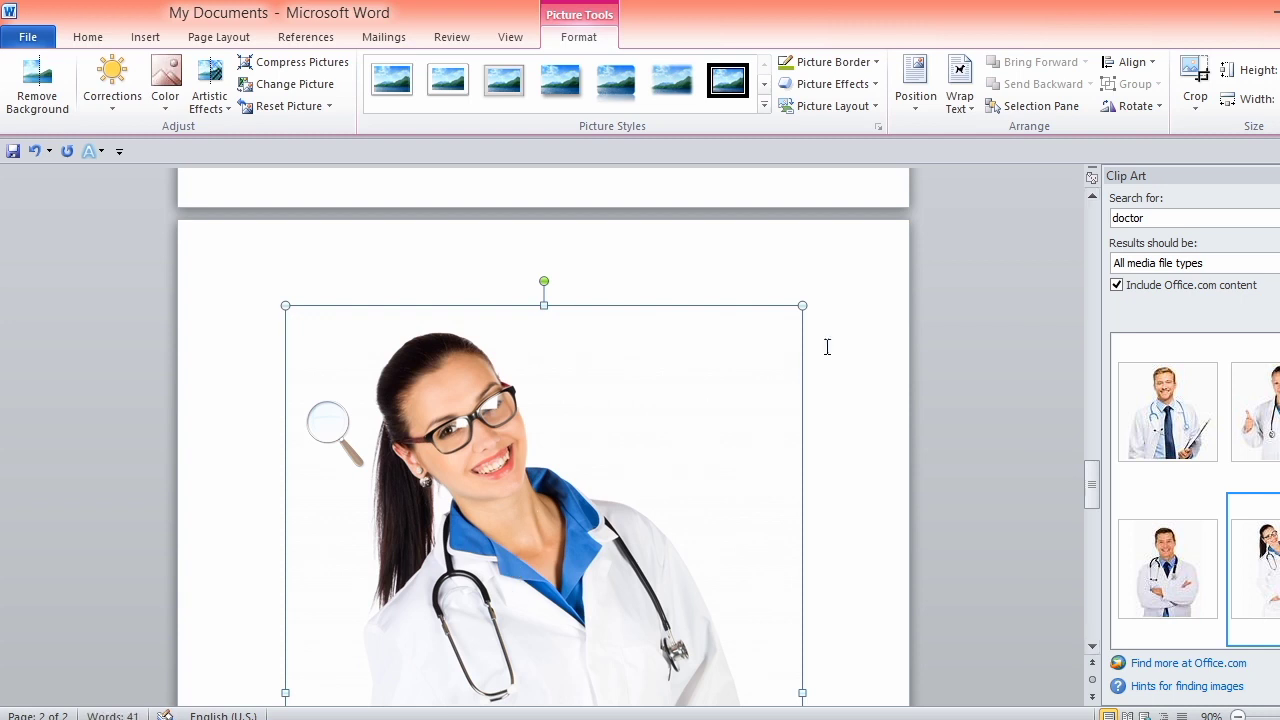
left_click_drag(806, 303, 677, 483)
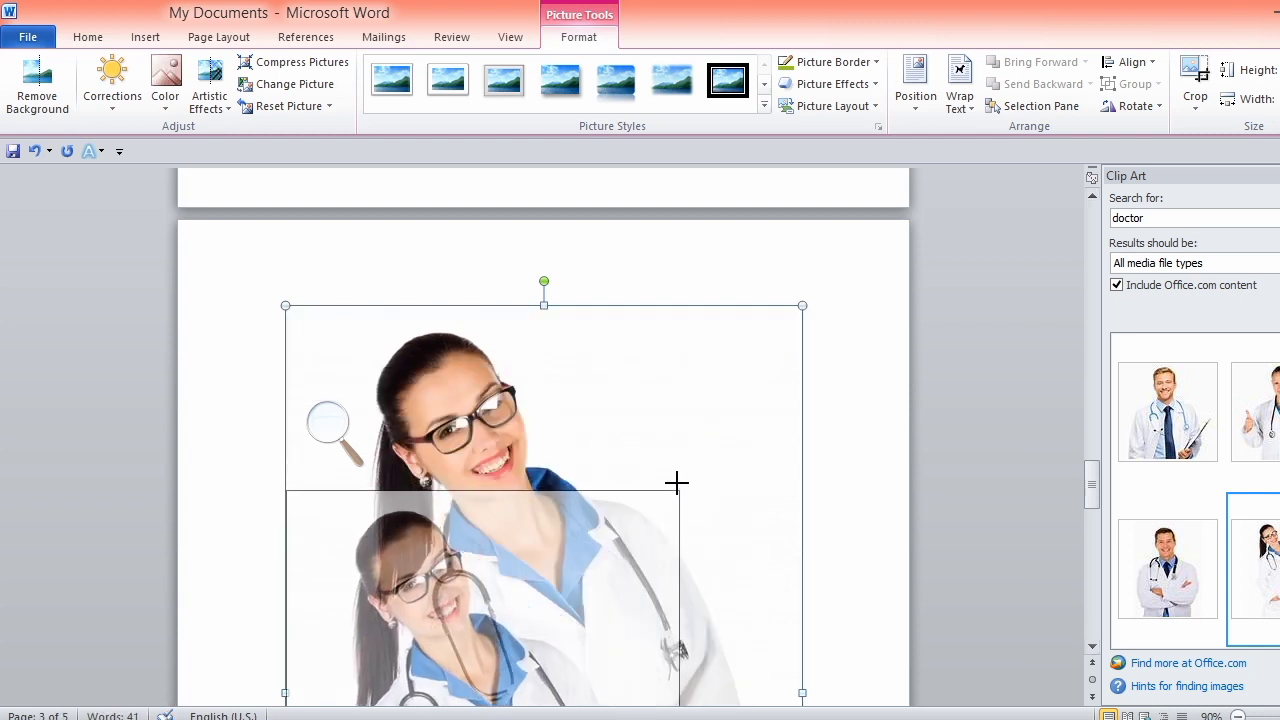
scroll(673, 443, "down", 2)
scroll(680, 457, "down", 3)
scroll(690, 520, "down", 4)
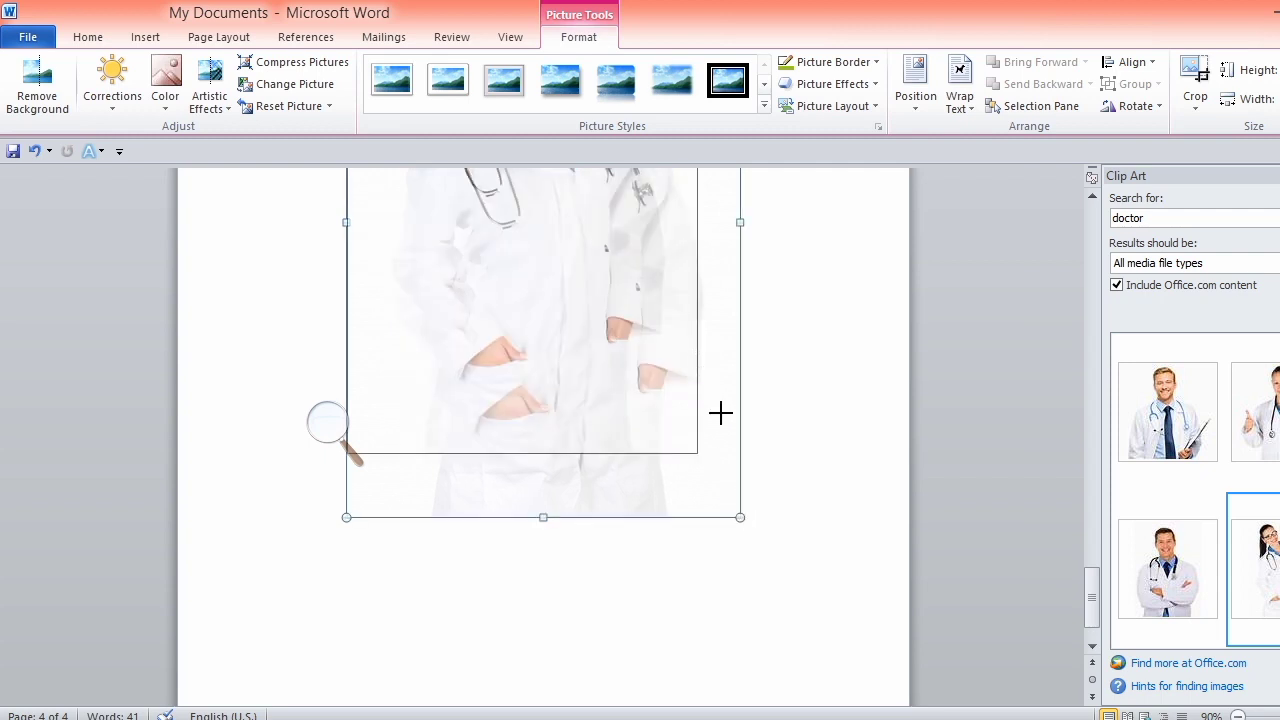
left_click_drag(740, 517, 720, 416)
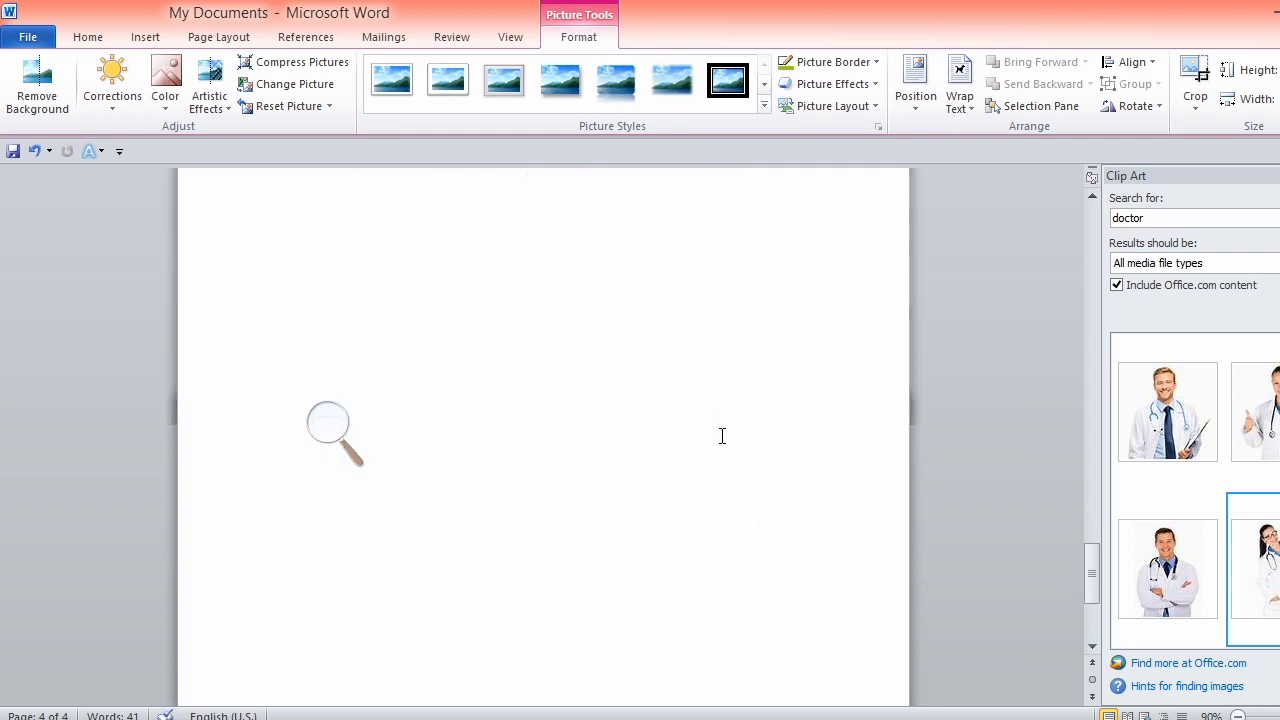
- Delete the female and male doctor pictures from the page
scroll(721, 435, "up", 2)
scroll(721, 435, "up", 5)
scroll(721, 435, "up", 3)
scroll(721, 438, "up", 1)
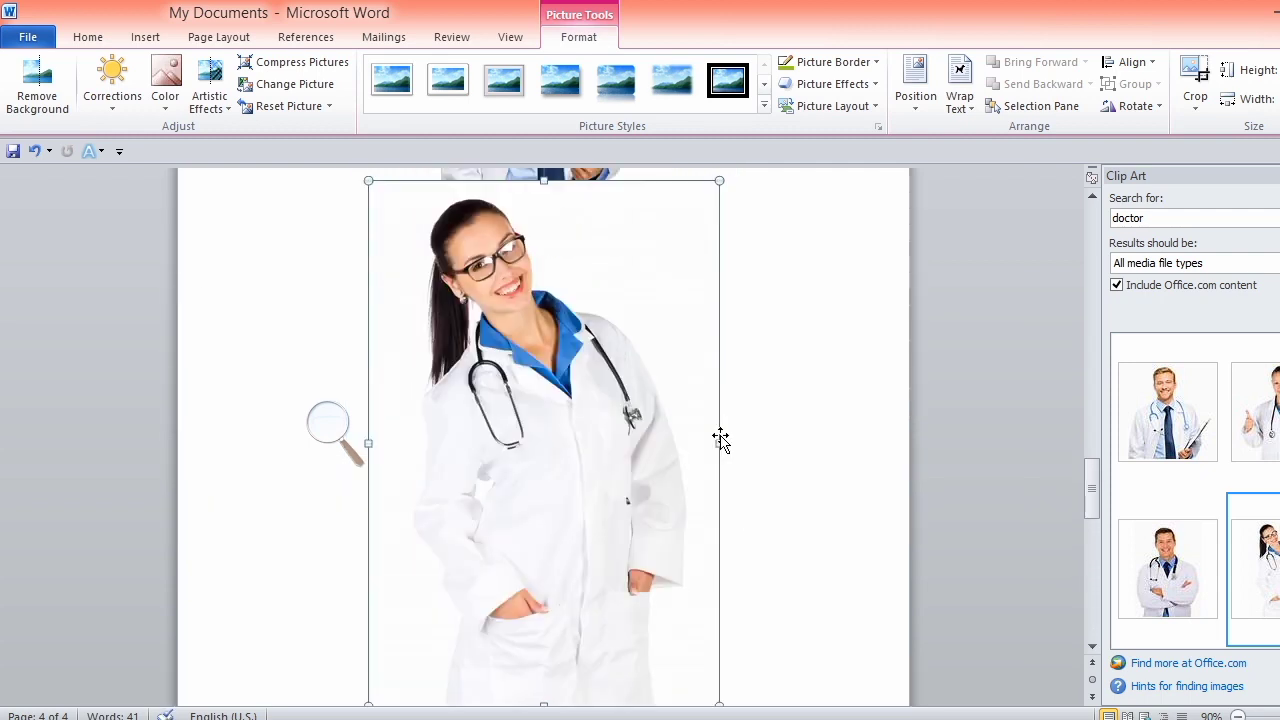
key("Delete")
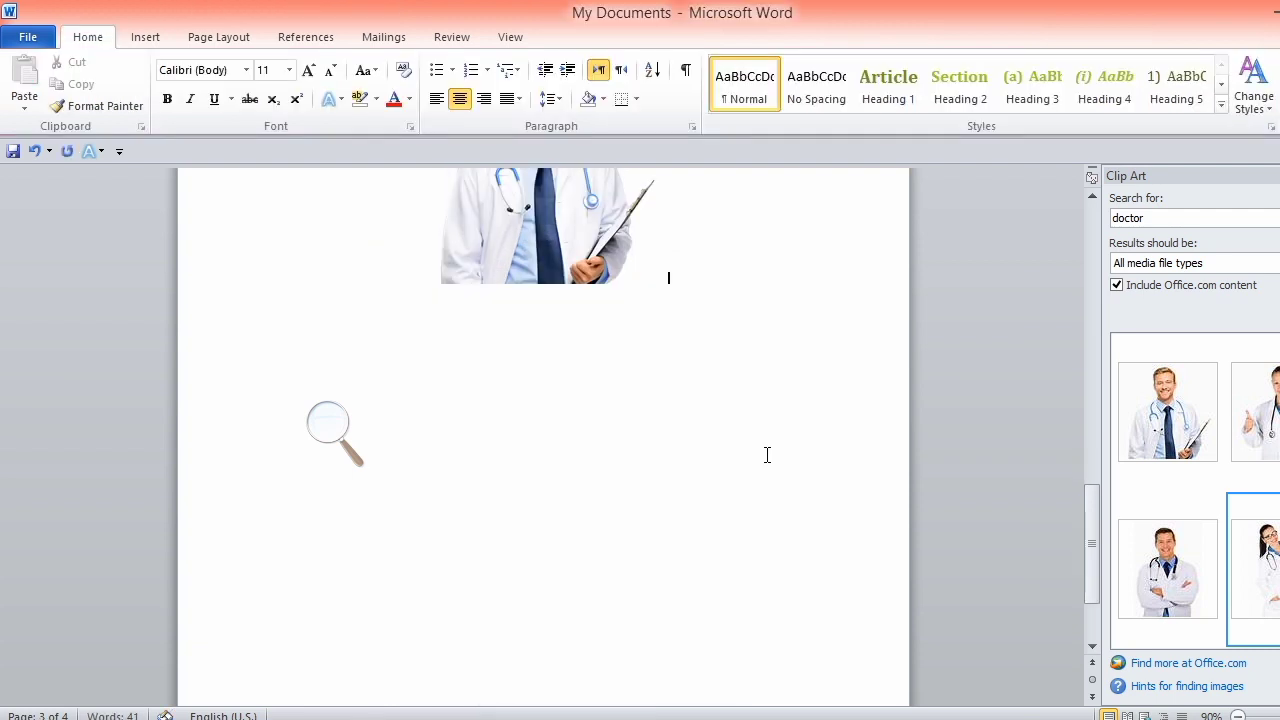
scroll(766, 451, "up", 3)
left_click(531, 366)
key("Delete")
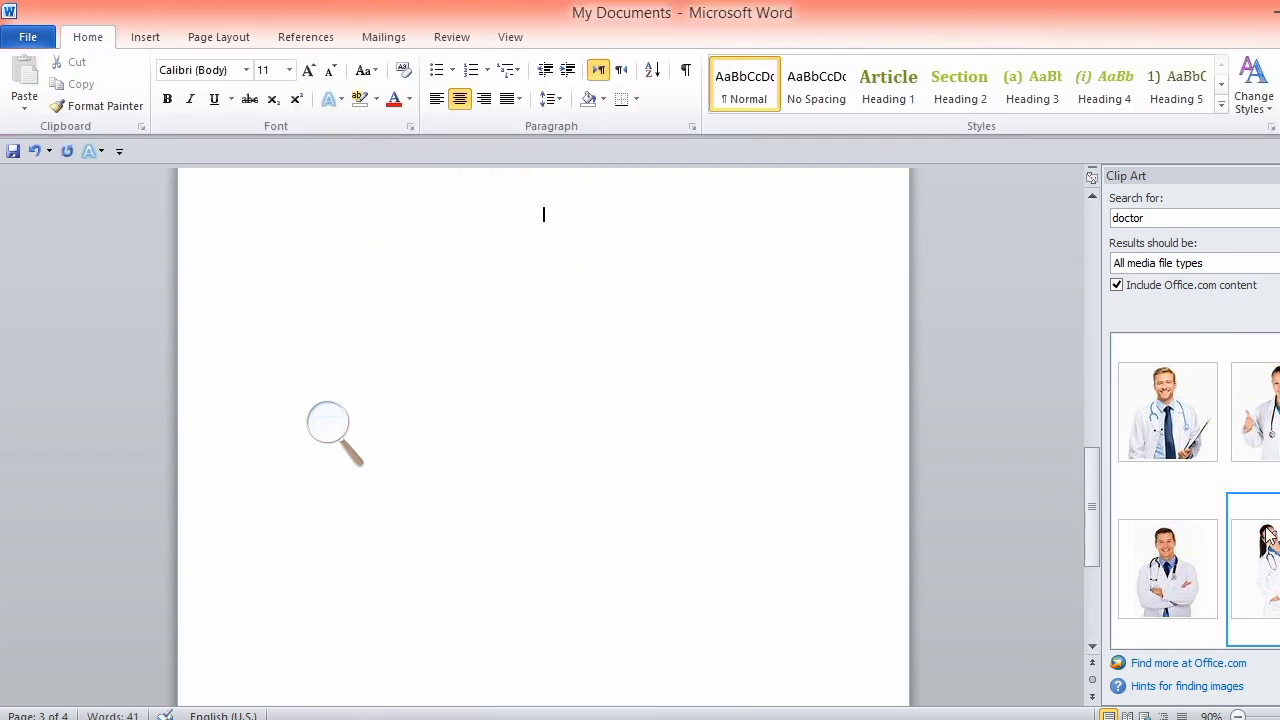
- Shrink the pointing blonde doctor picture, then delete it
scroll(1253, 570, "down", 3)
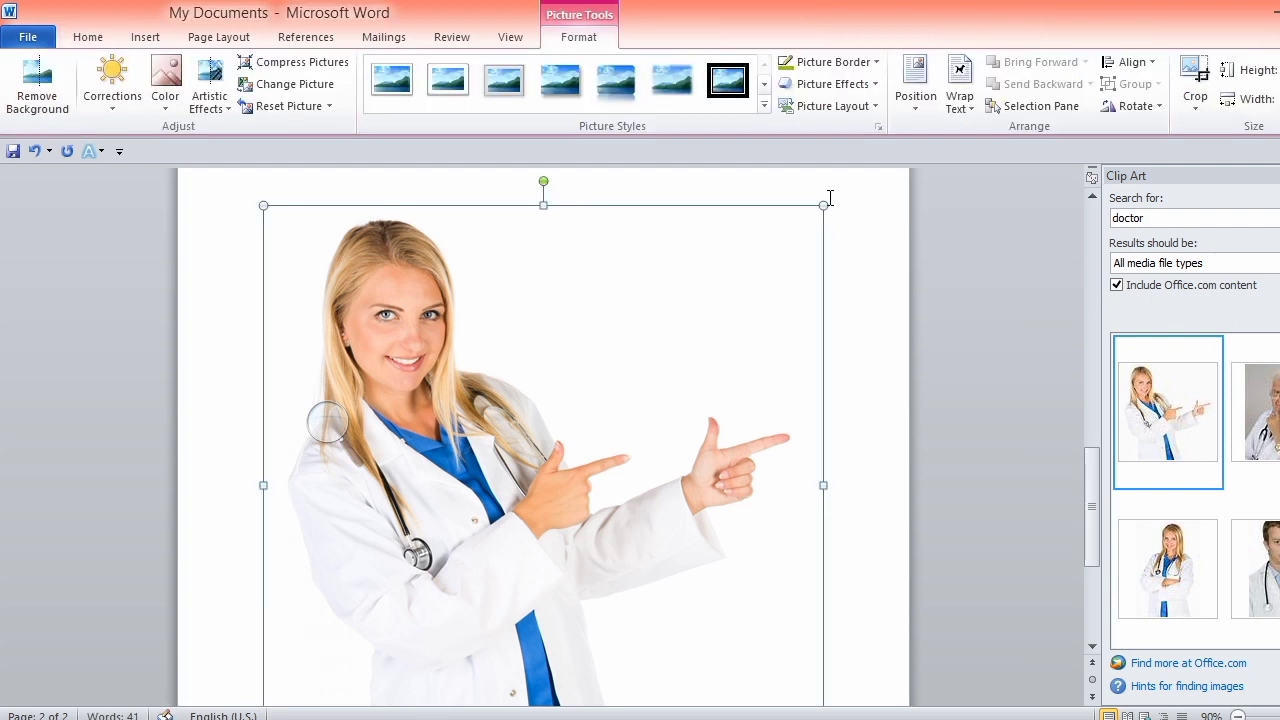
left_click_drag(820, 207, 648, 384)
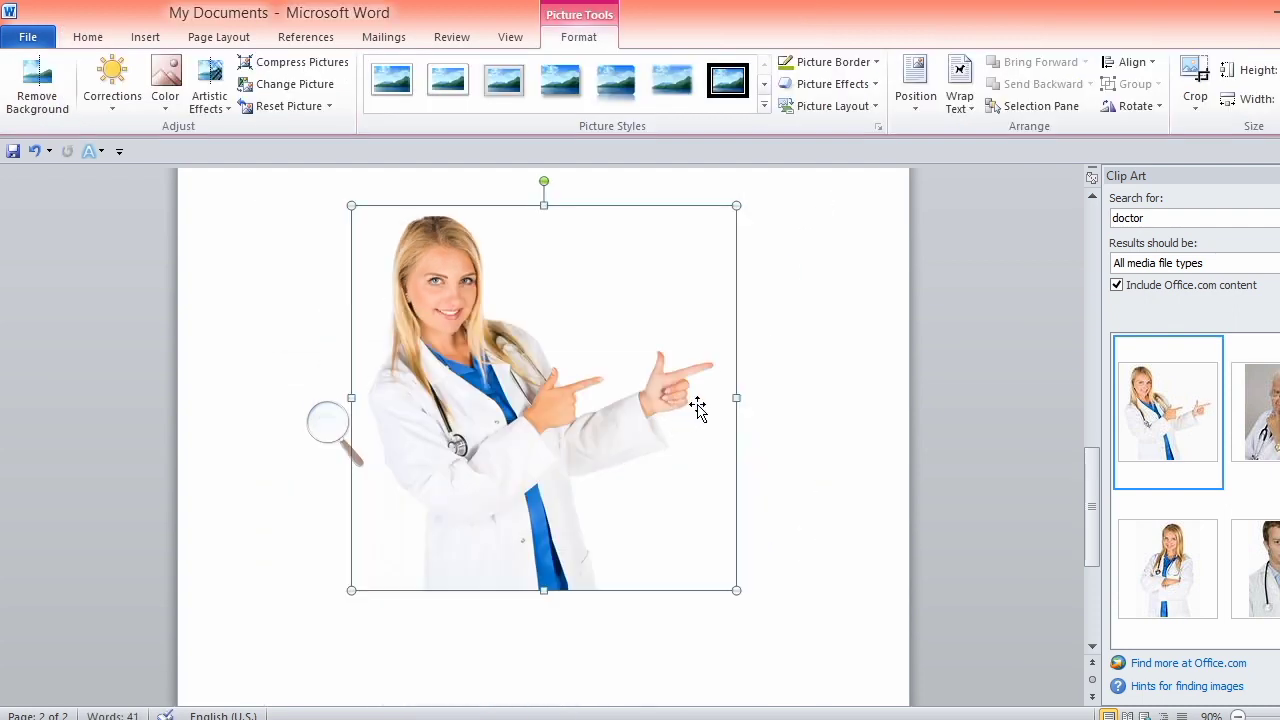
key("Delete")
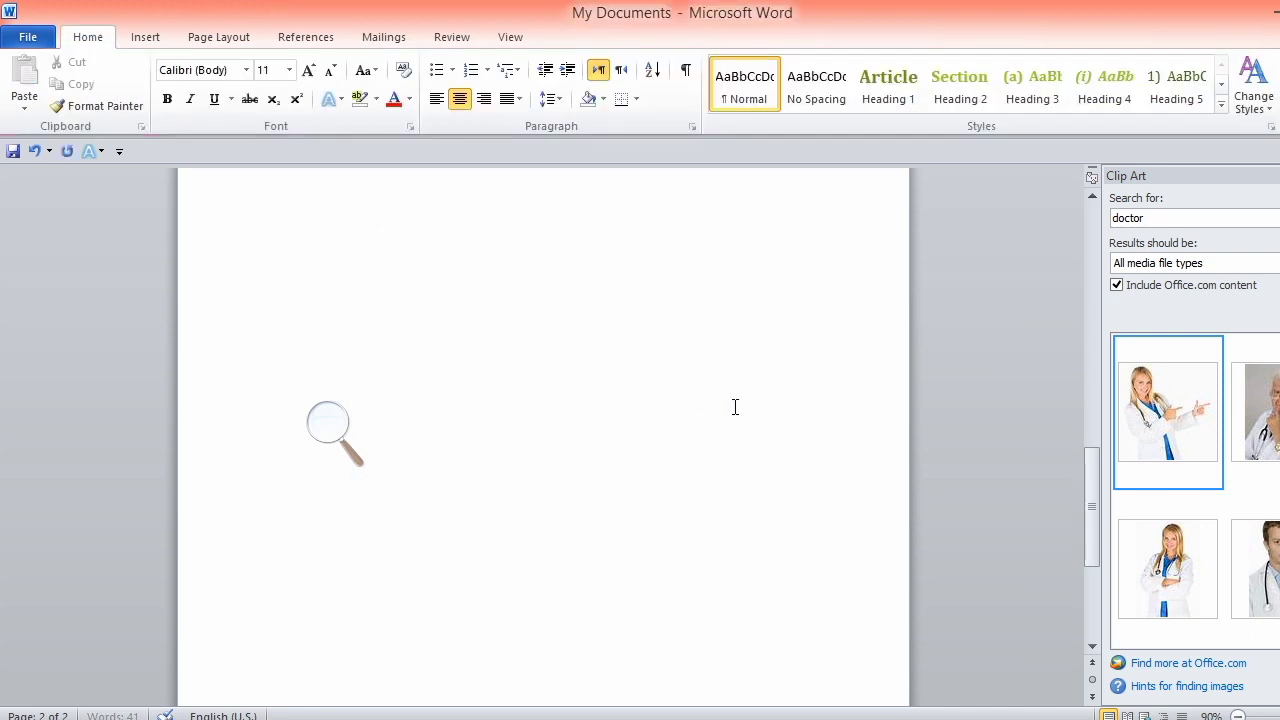
- Search clip art for 'bike' and browse the bicycle results
left_click(1163, 217)
type("bike")
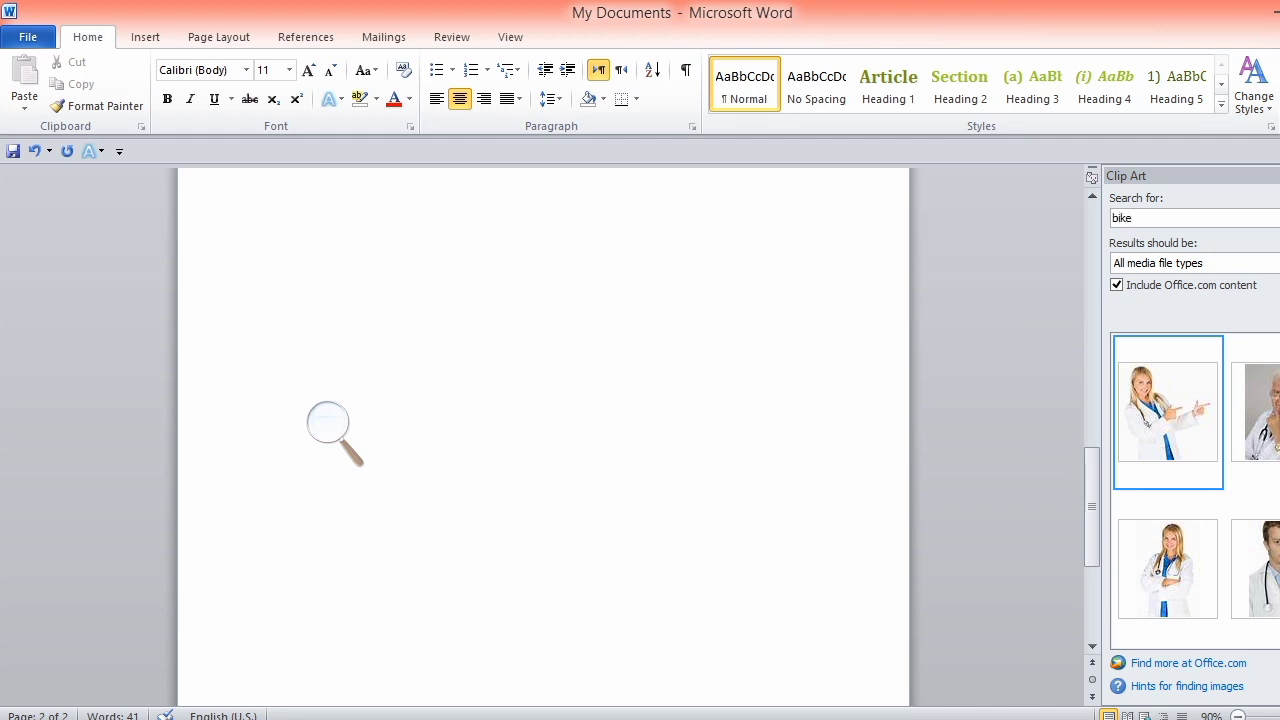
key("Return")
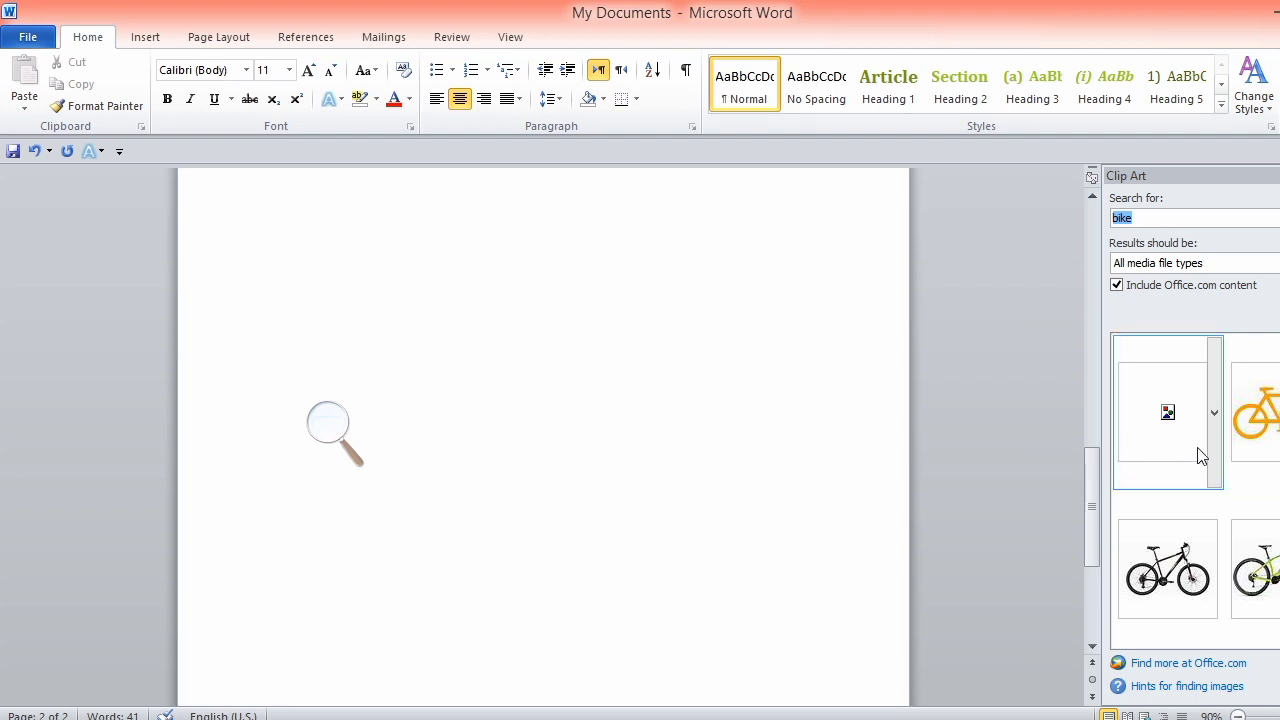
scroll(1195, 490, "down", 2)
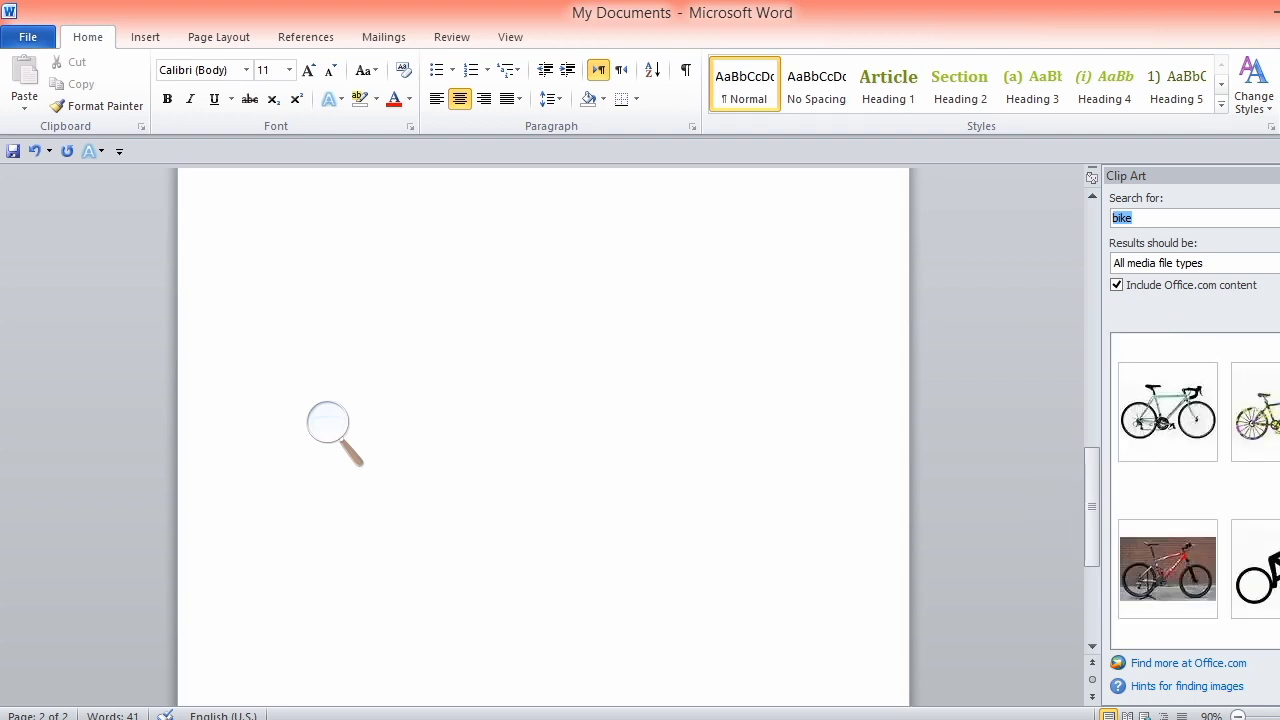
scroll(1195, 490, "down", 3)
scroll(1200, 480, "down", 2)
scroll(1200, 480, "down", 2)
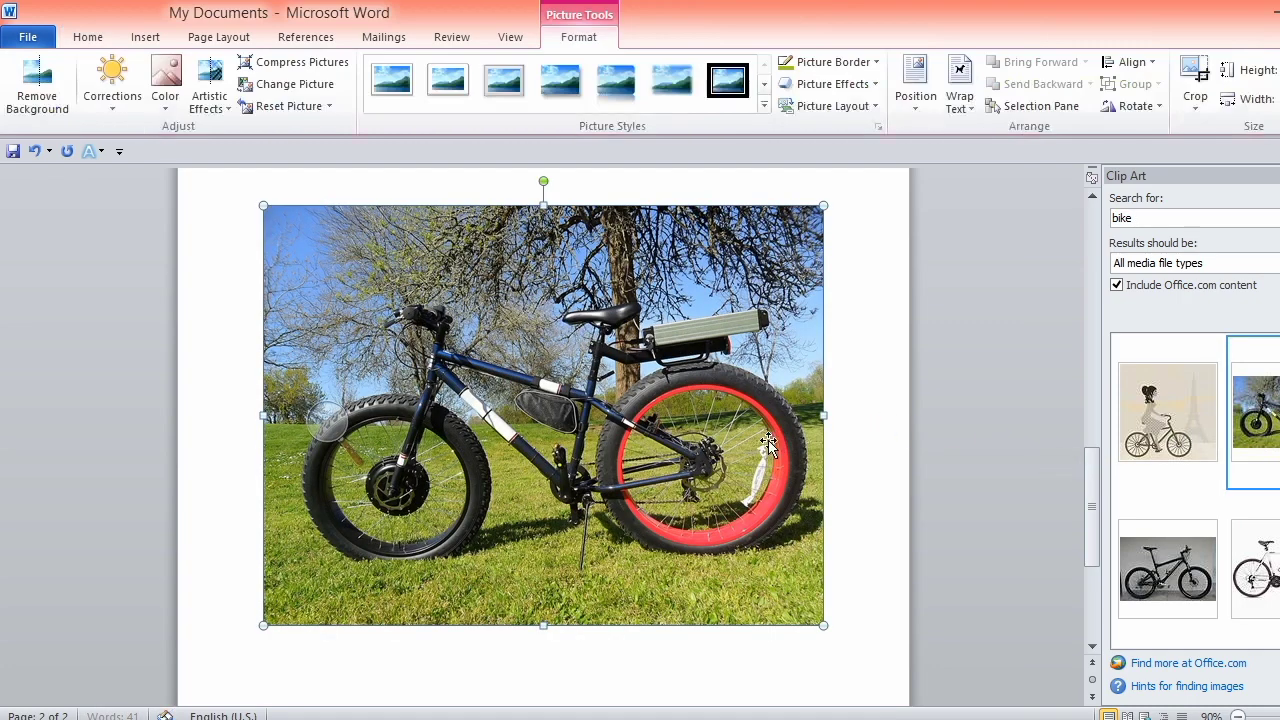
- Resize the bike photo: shrink proportionally, then adjust its width and height
left_click_drag(821, 203, 661, 327)
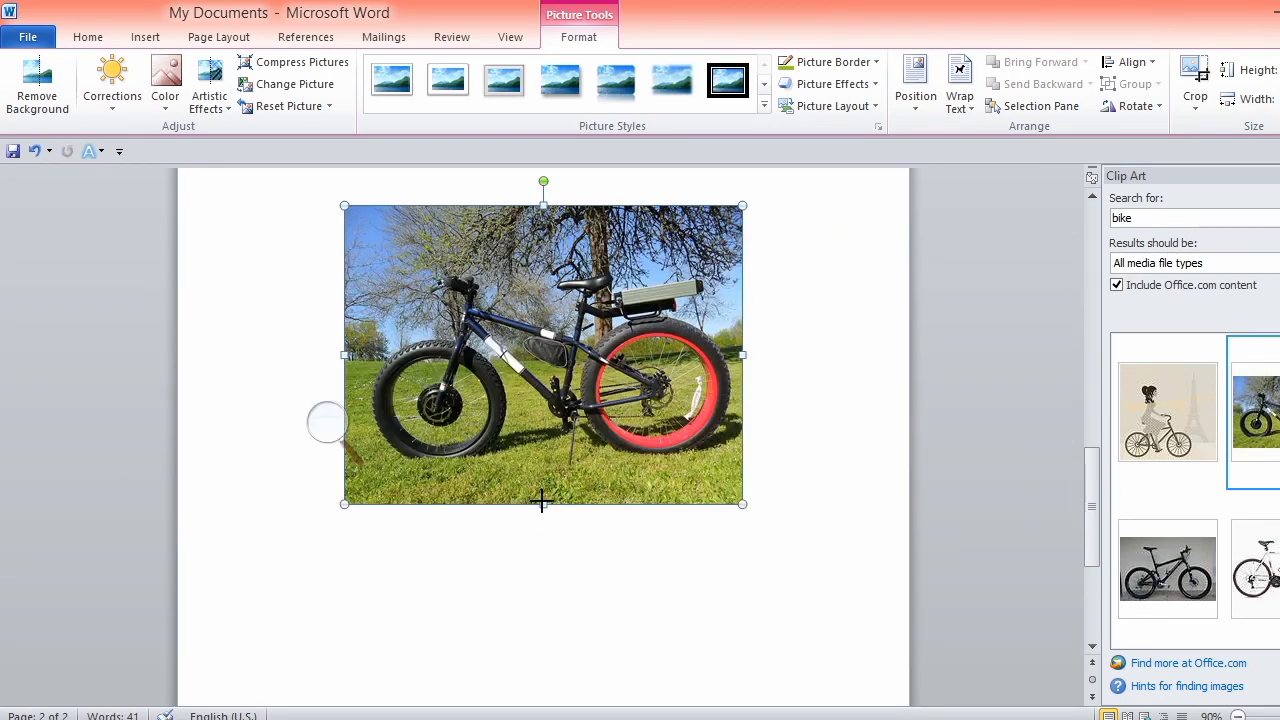
left_click_drag(542, 503, 543, 553)
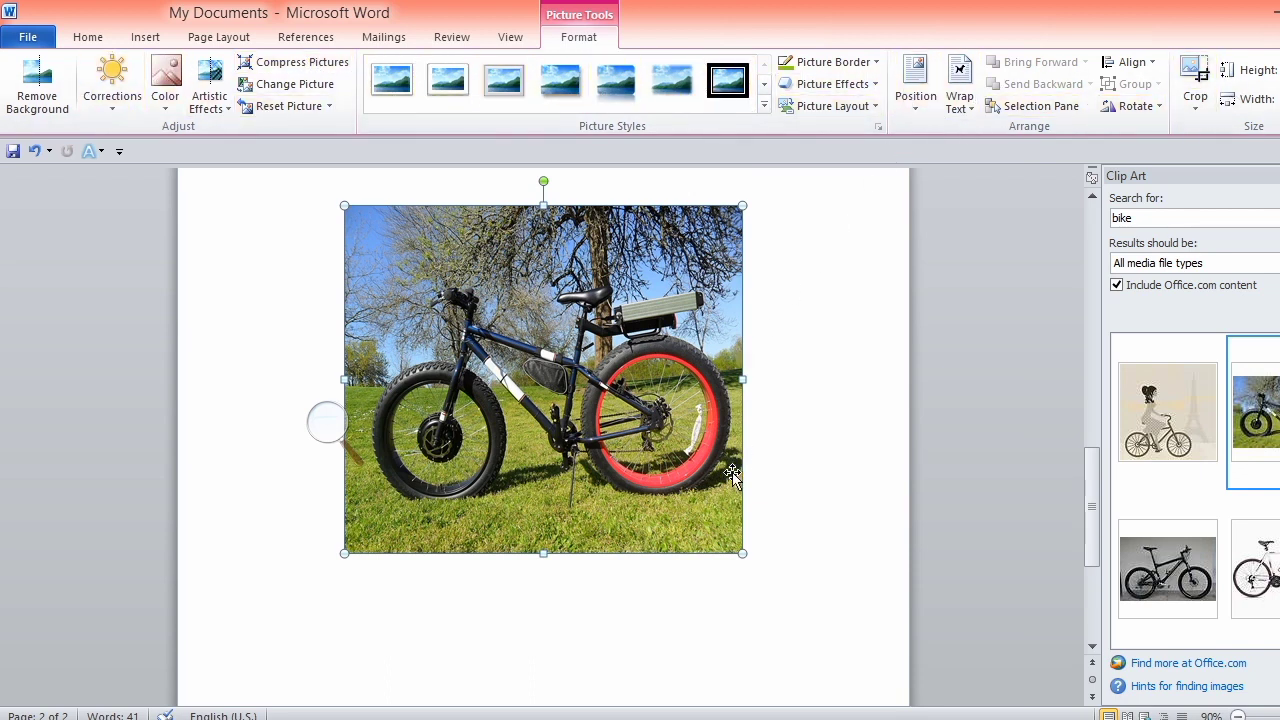
scroll(733, 478, "up", 1)
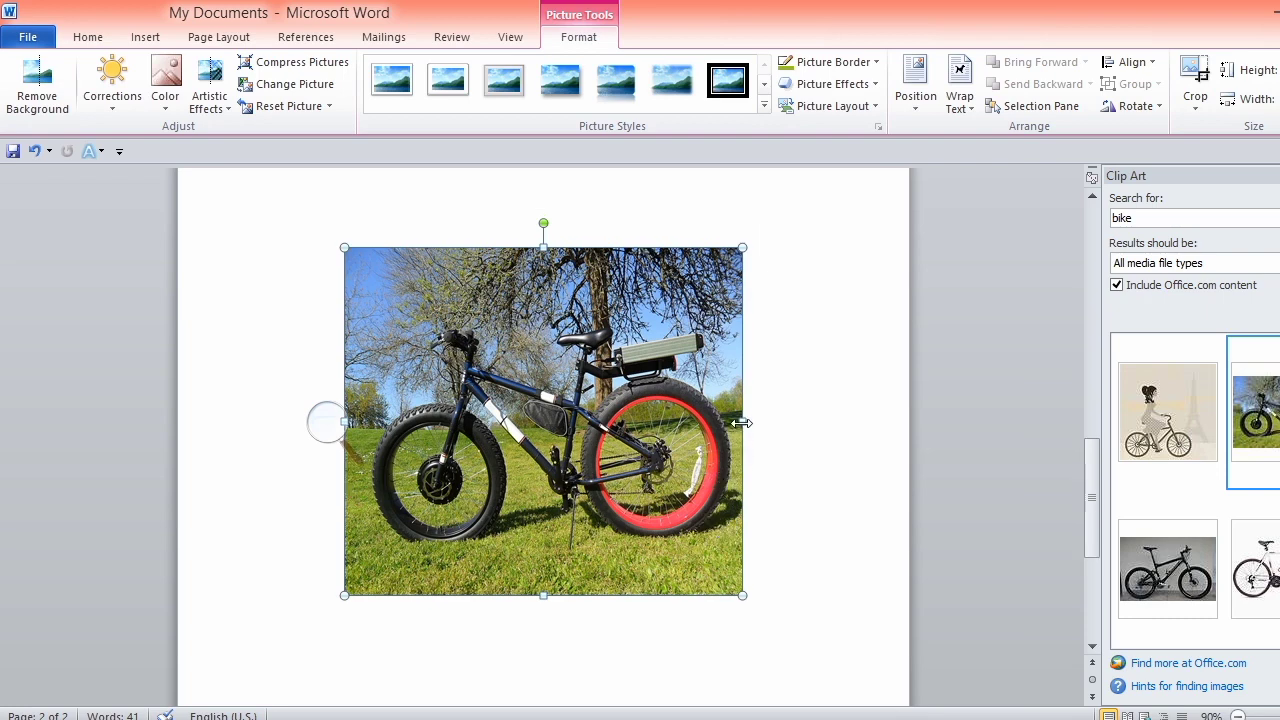
left_click_drag(741, 423, 708, 423)
left_click_drag(543, 248, 540, 314)
- Place the girl-cycling clip art beside the bike photo and make it taller and wider
mouse_move(1163, 410)
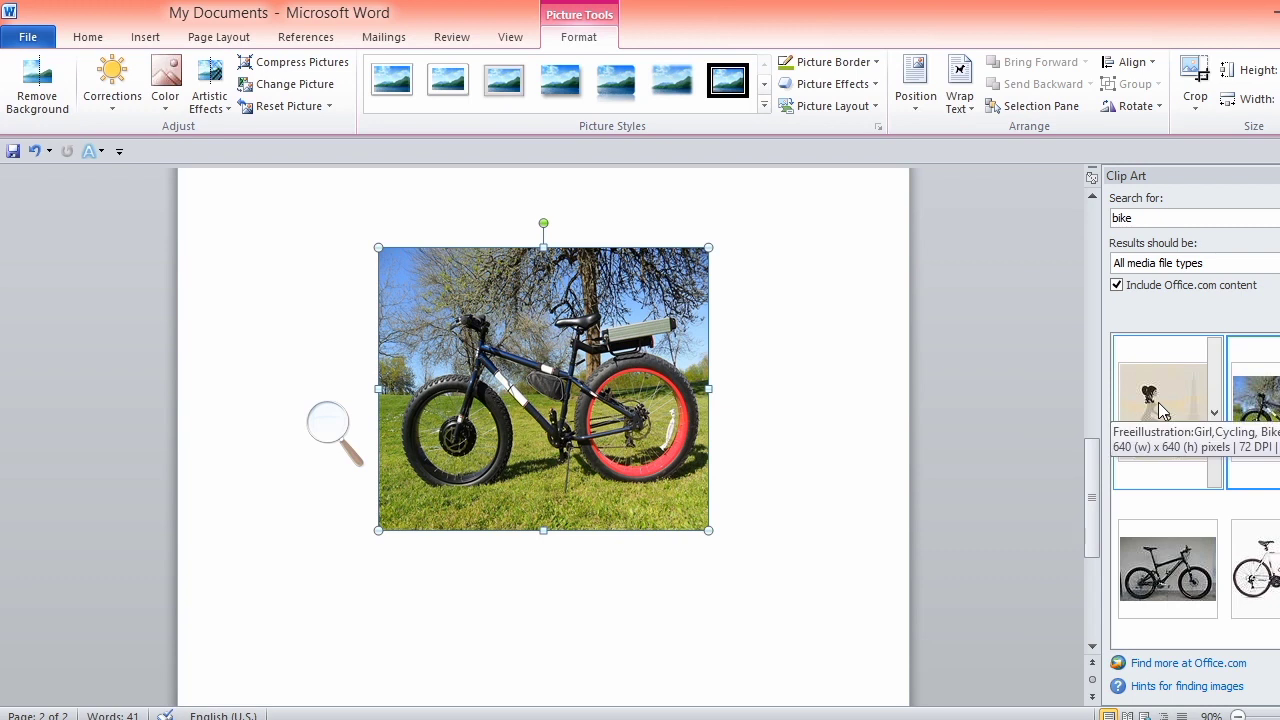
left_click_drag(1160, 410, 774, 460)
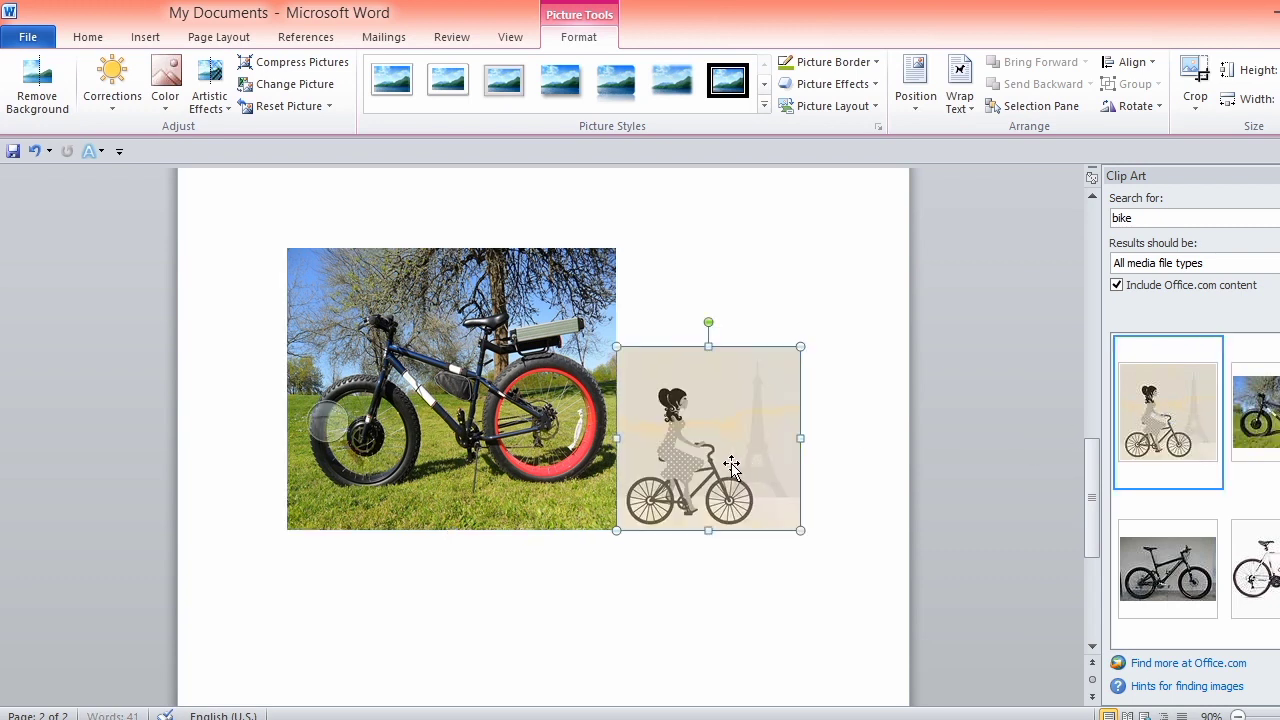
left_click_drag(708, 346, 708, 290)
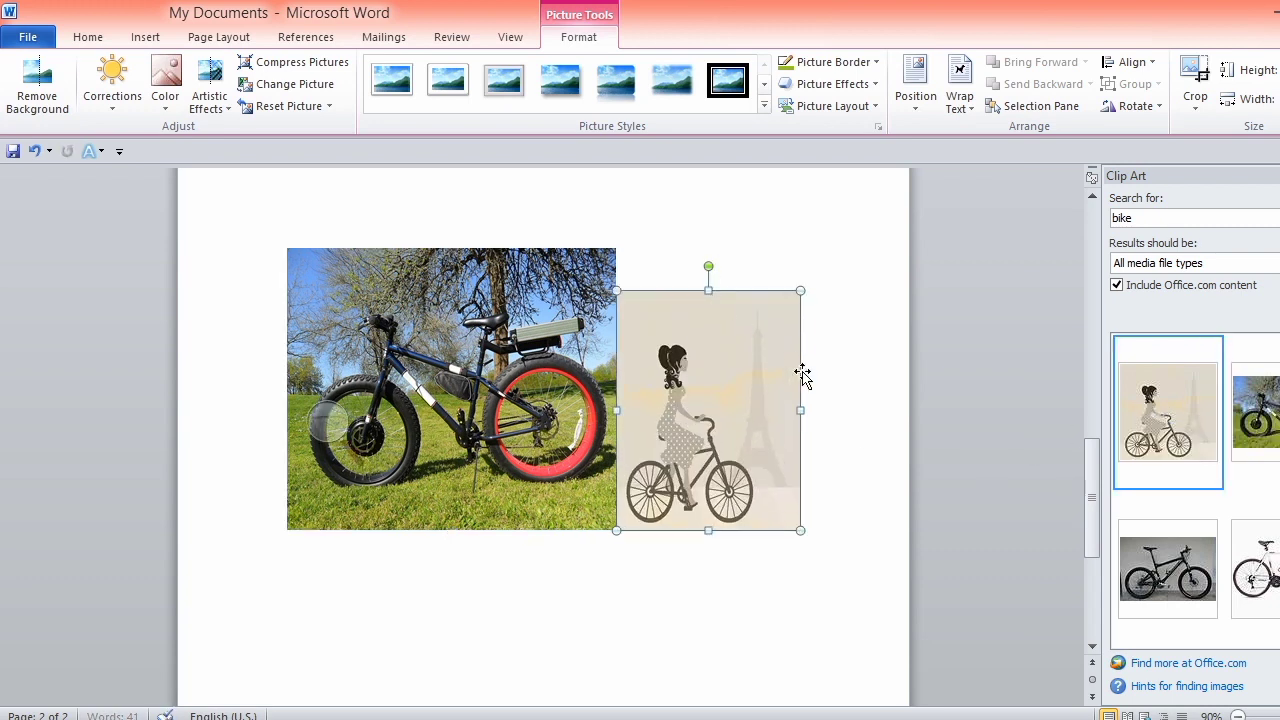
left_click_drag(800, 410, 819, 412)
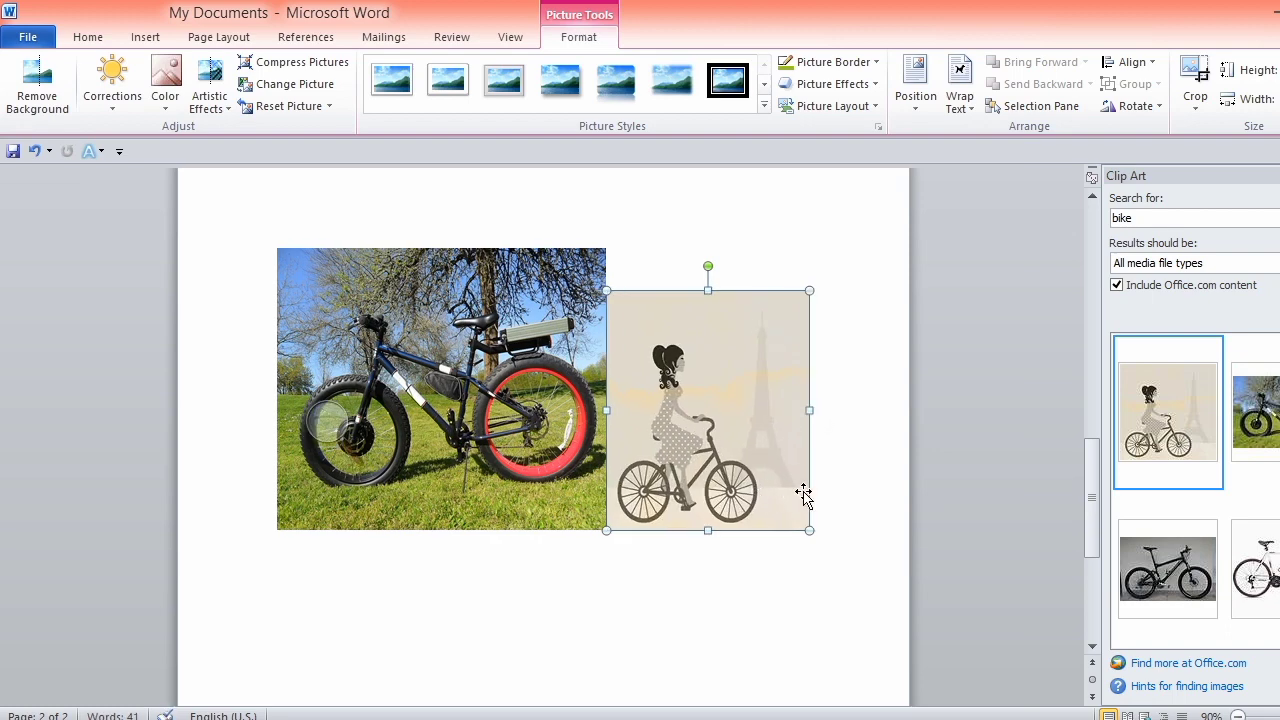
- Delete the girl-cycling picture and the bike photo
key("Delete")
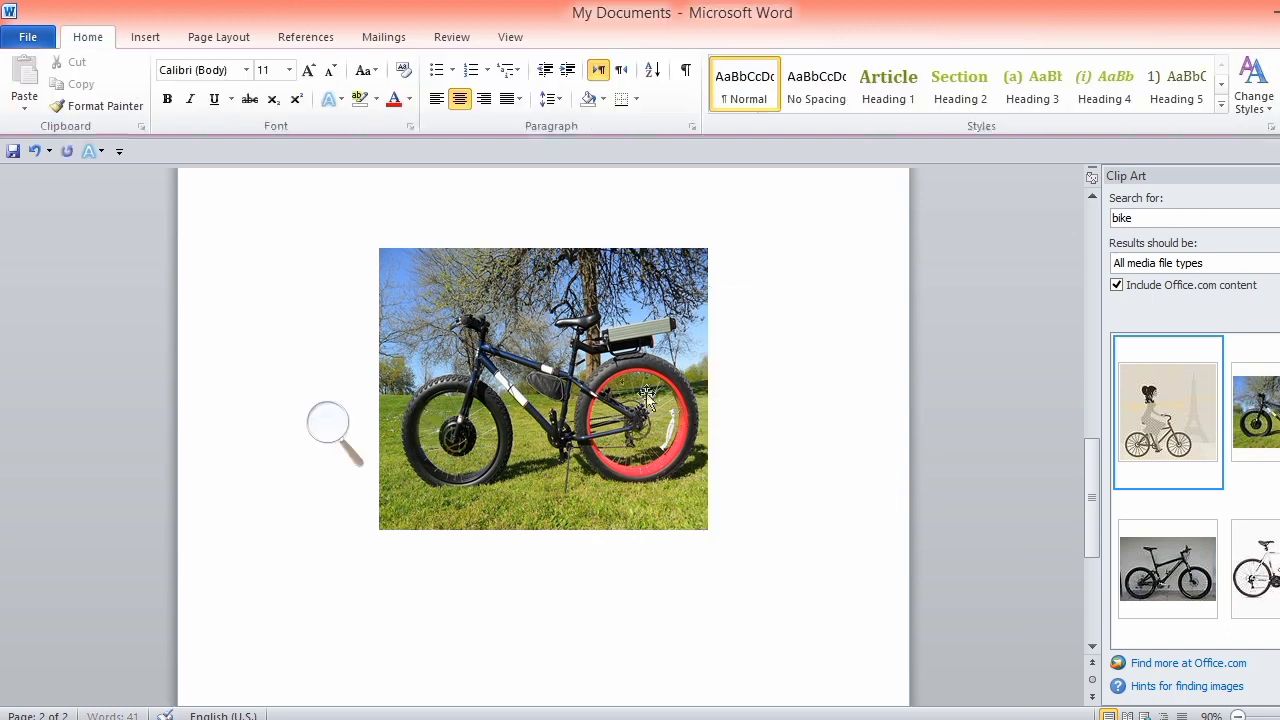
left_click(620, 364)
key("Delete")
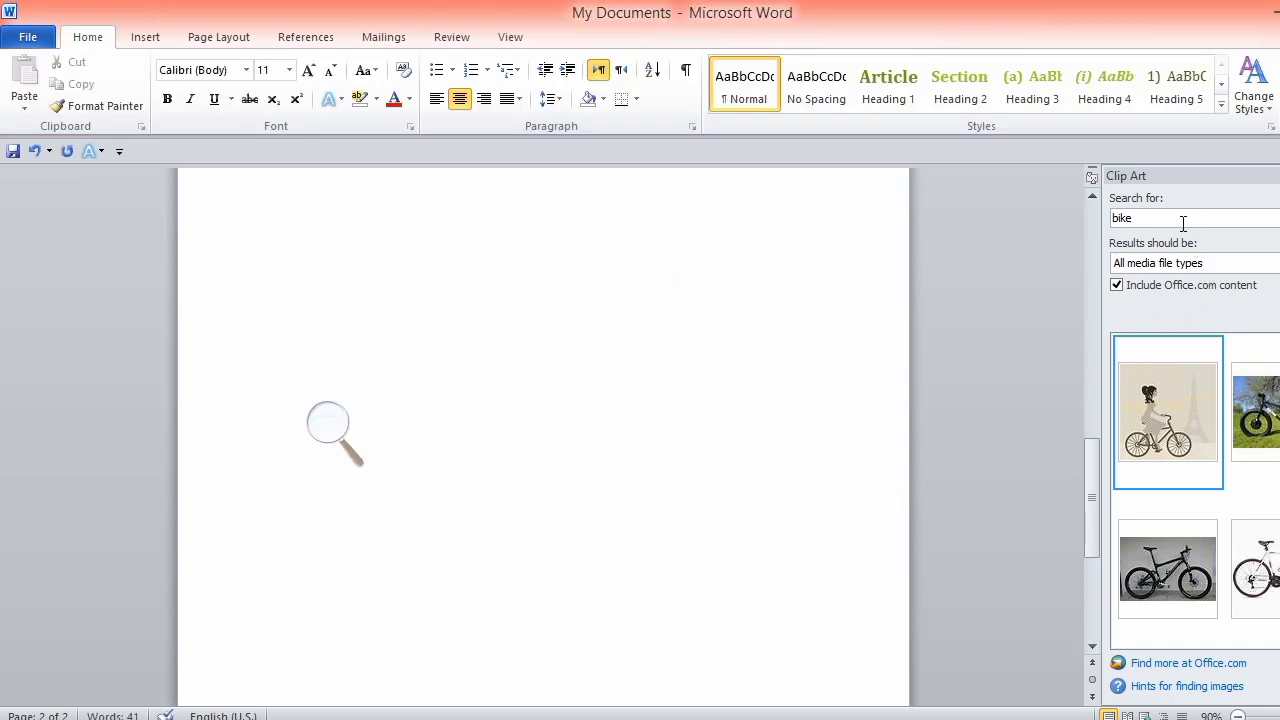
- Search clip art for horses, insert the horse herd photo, and make it shorter and narrower
left_click(1183, 219)
type("hourse")
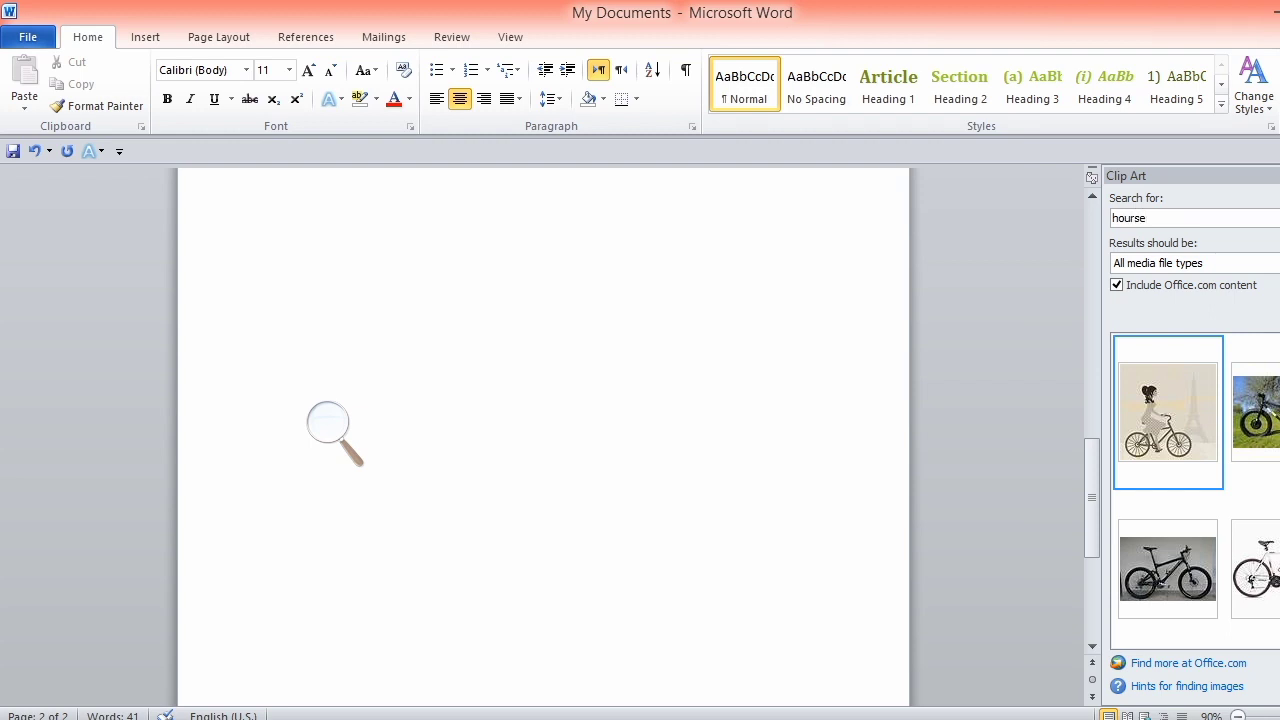
key("Return")
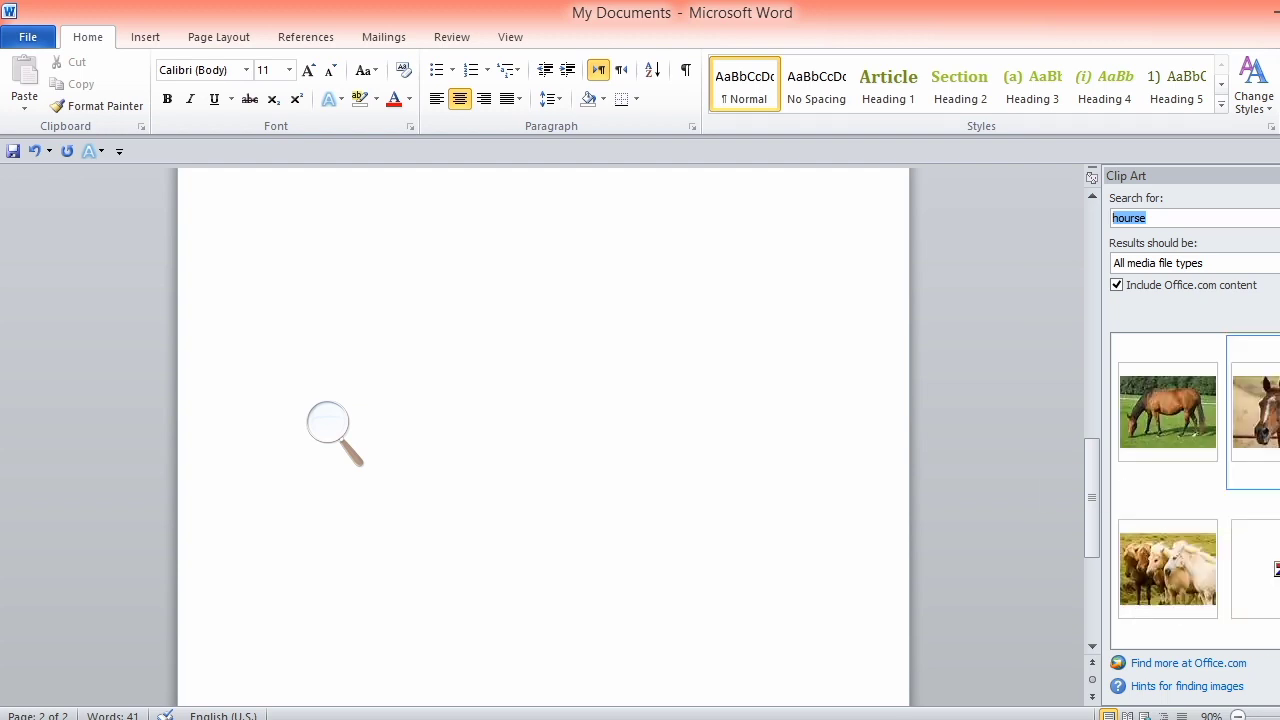
left_click(1179, 548)
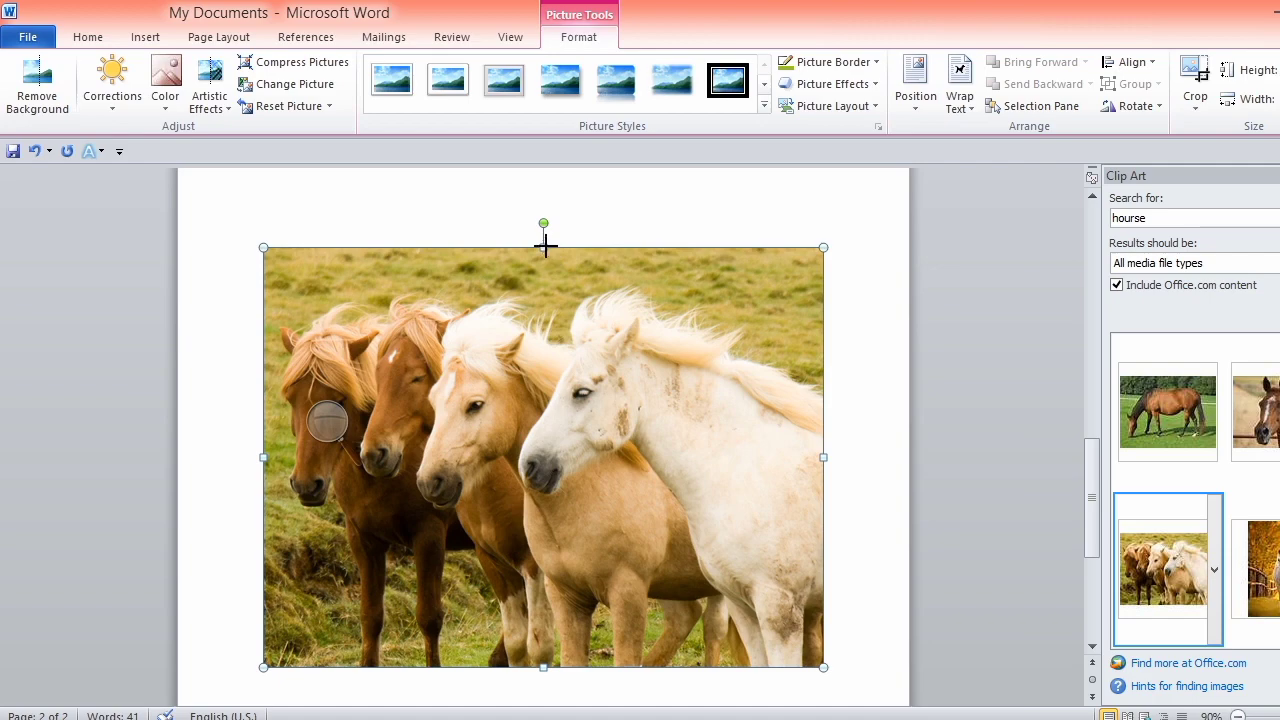
left_click_drag(543, 245, 541, 295)
left_click_drag(823, 433, 664, 426)
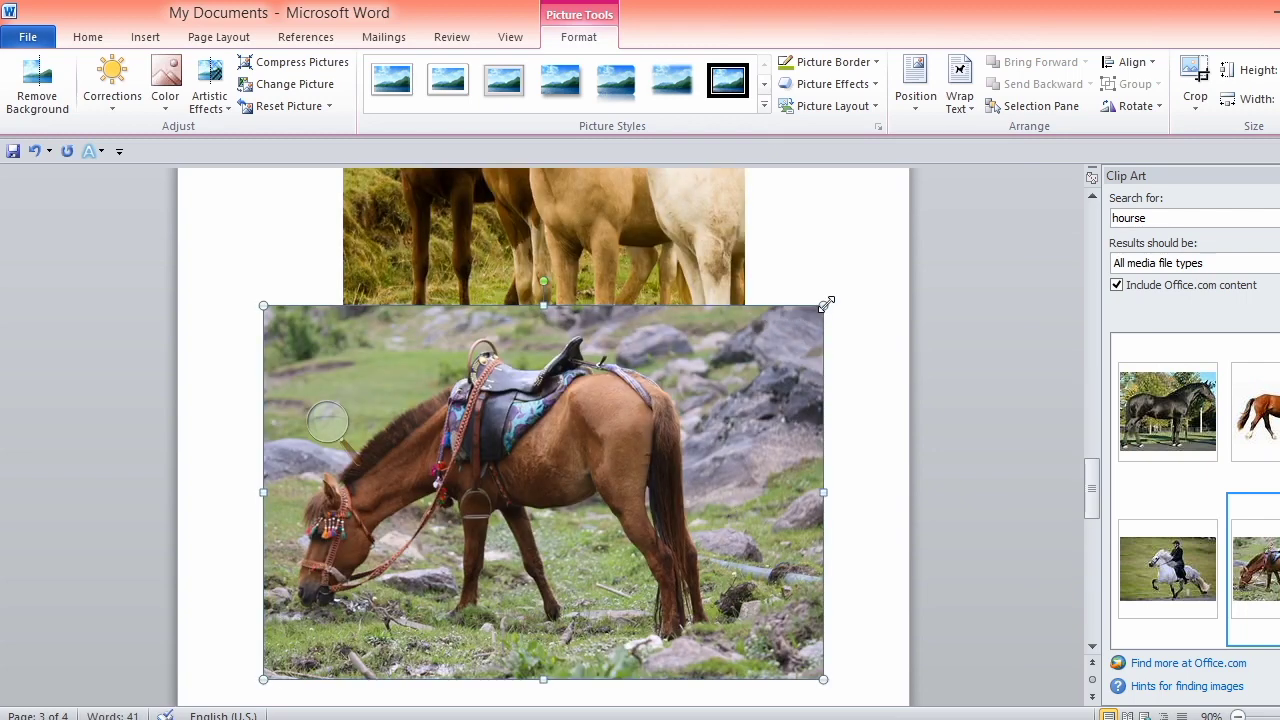
- Shrink the grazing-horse photo, then delete it and the horse herd photo
left_click_drag(826, 302, 636, 436)
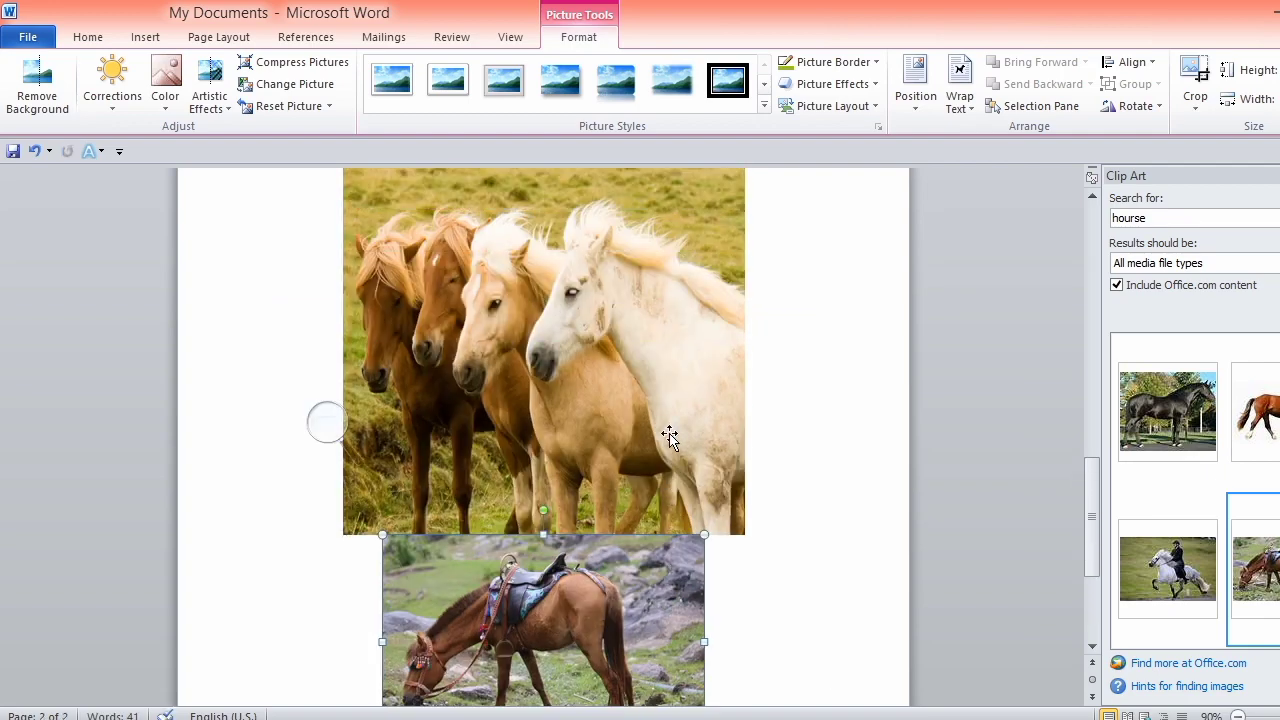
scroll(670, 437, "down", 3)
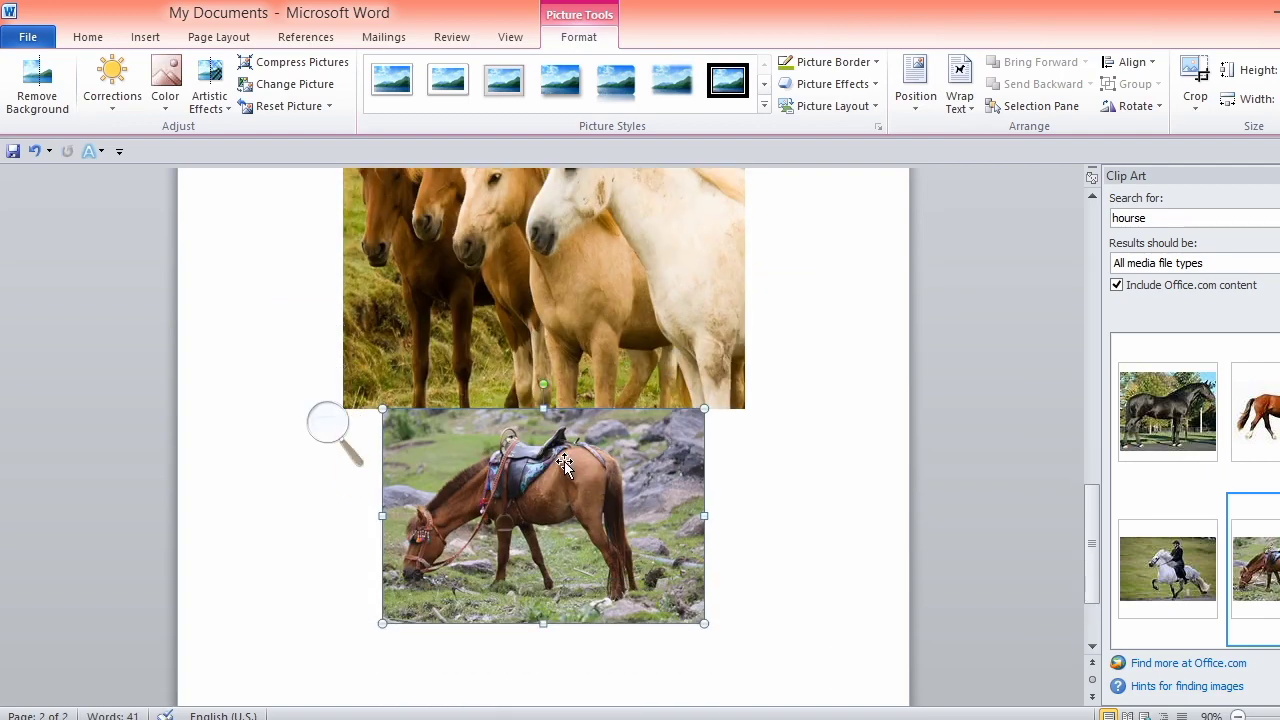
key("Delete")
scroll(599, 397, "up", 2)
left_click(594, 357)
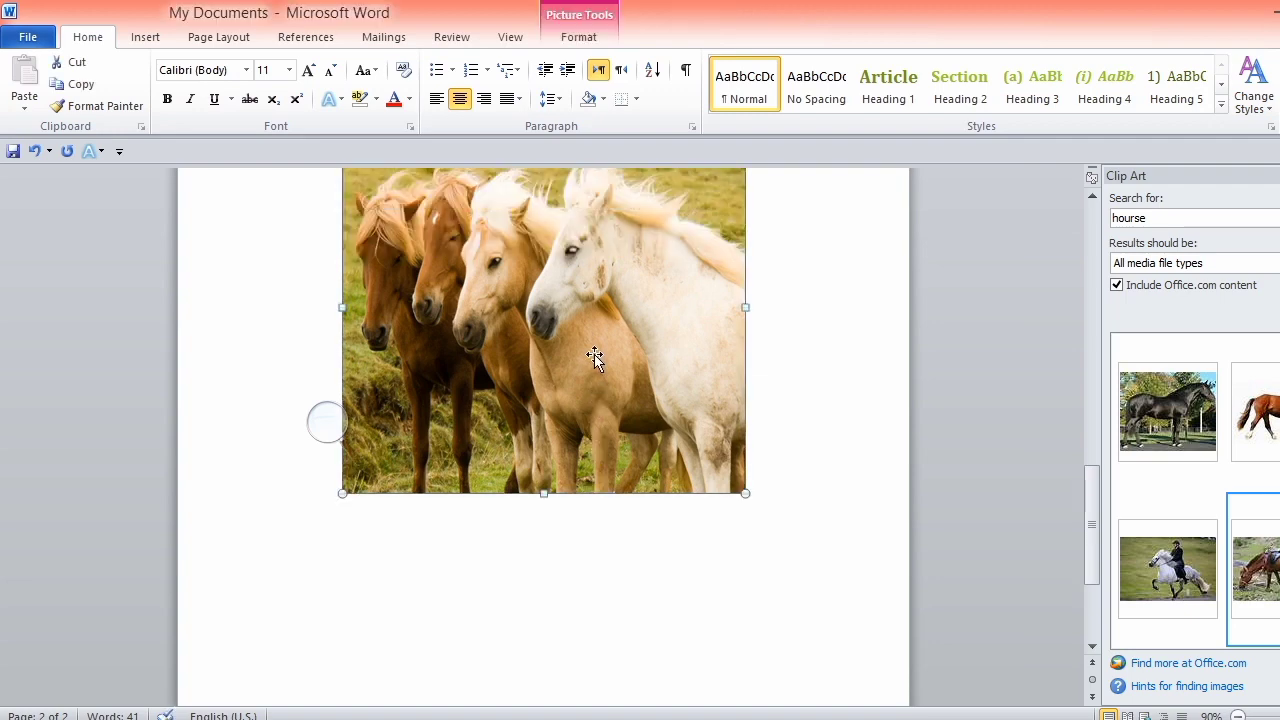
key("Delete")
- Search clip art for 'girls', insert the girl-in-cap photo and shrink it
left_click(1163, 218)
type("girls")
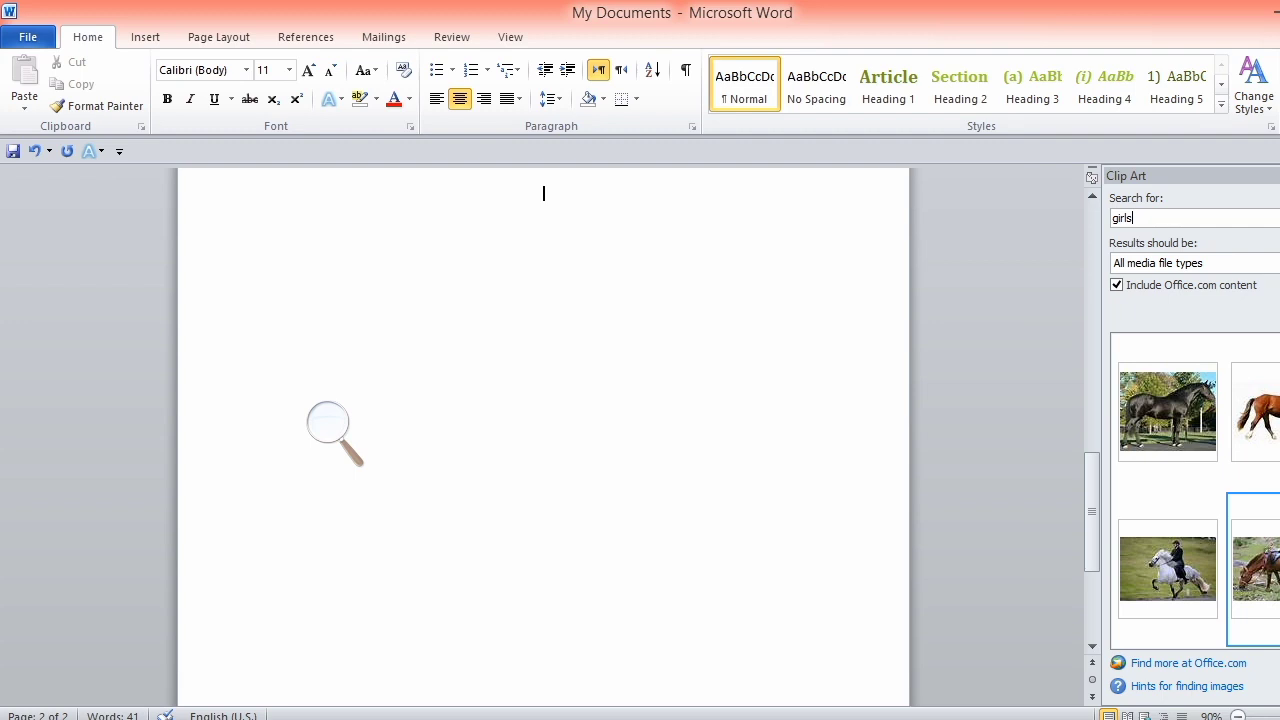
key("Return")
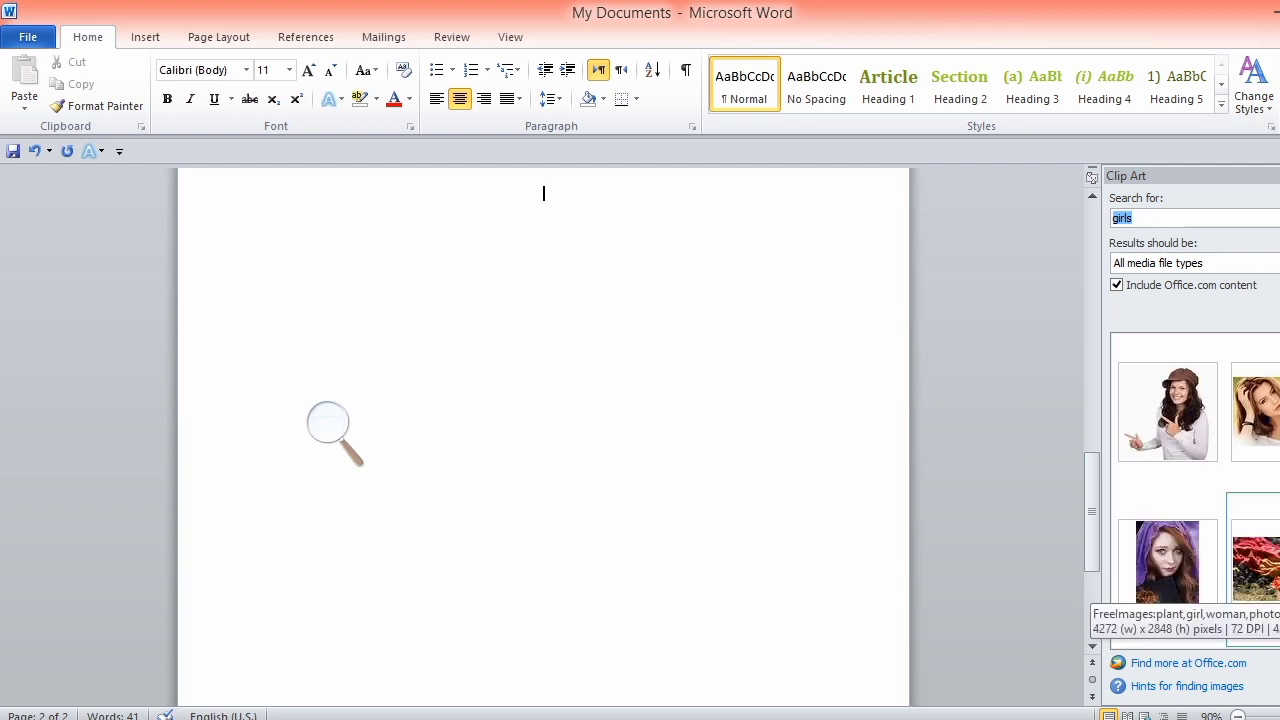
left_click(1188, 418)
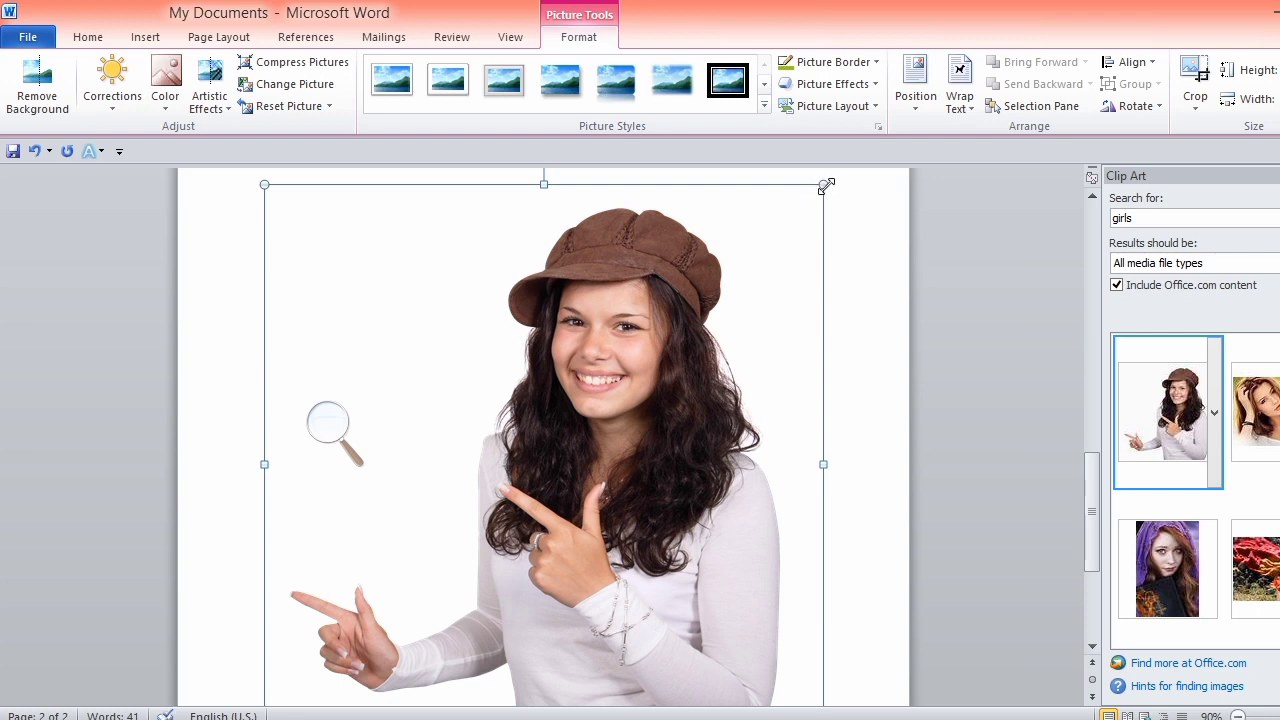
mouse_move(743, 294)
left_mouse_down()
mouse_move(679, 380)
mouse_move(690, 377)
left_mouse_up()
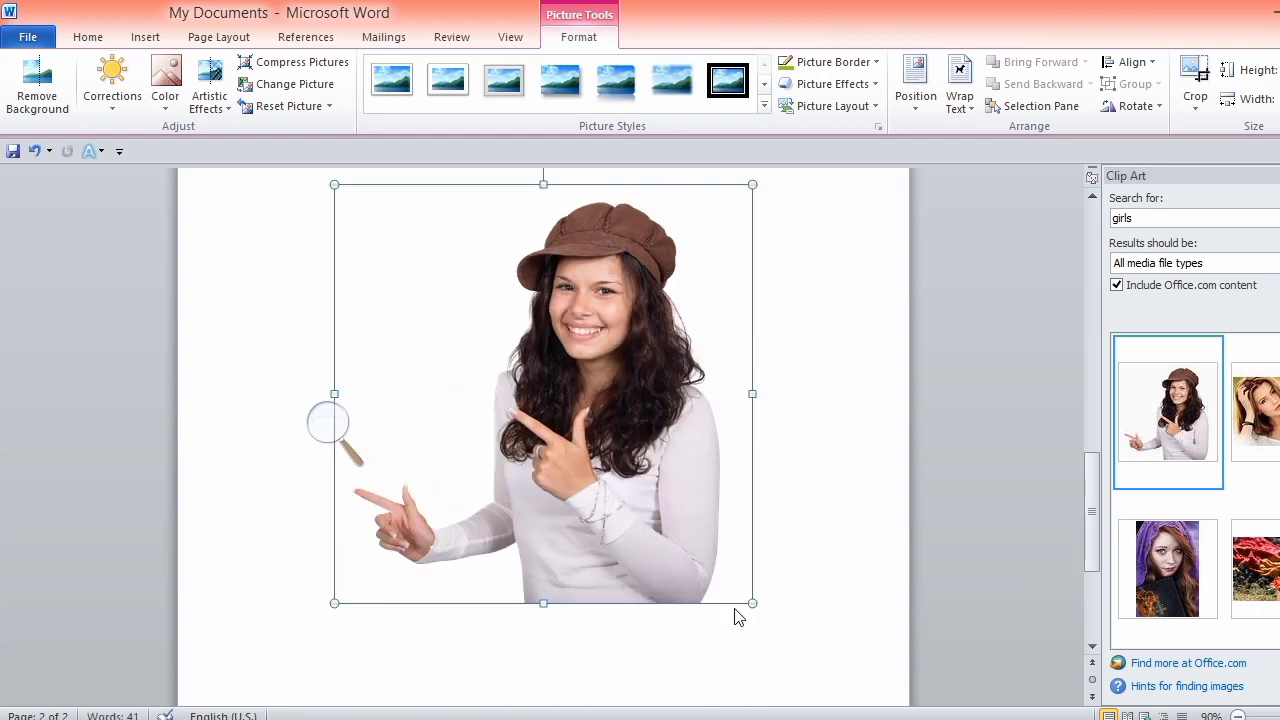
left_click_drag(751, 607, 726, 531)
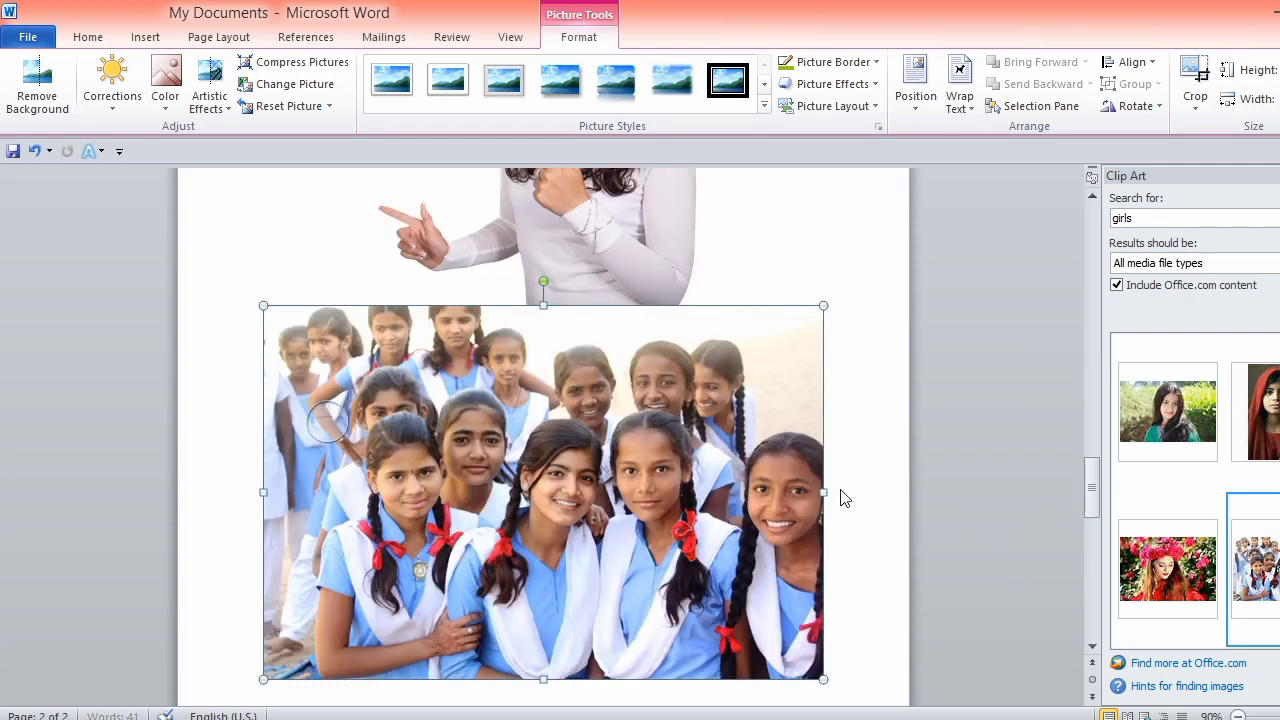
- Shrink the schoolgirls group photo, then delete it and the girl-in-cap photo
left_click_drag(822, 304, 650, 418)
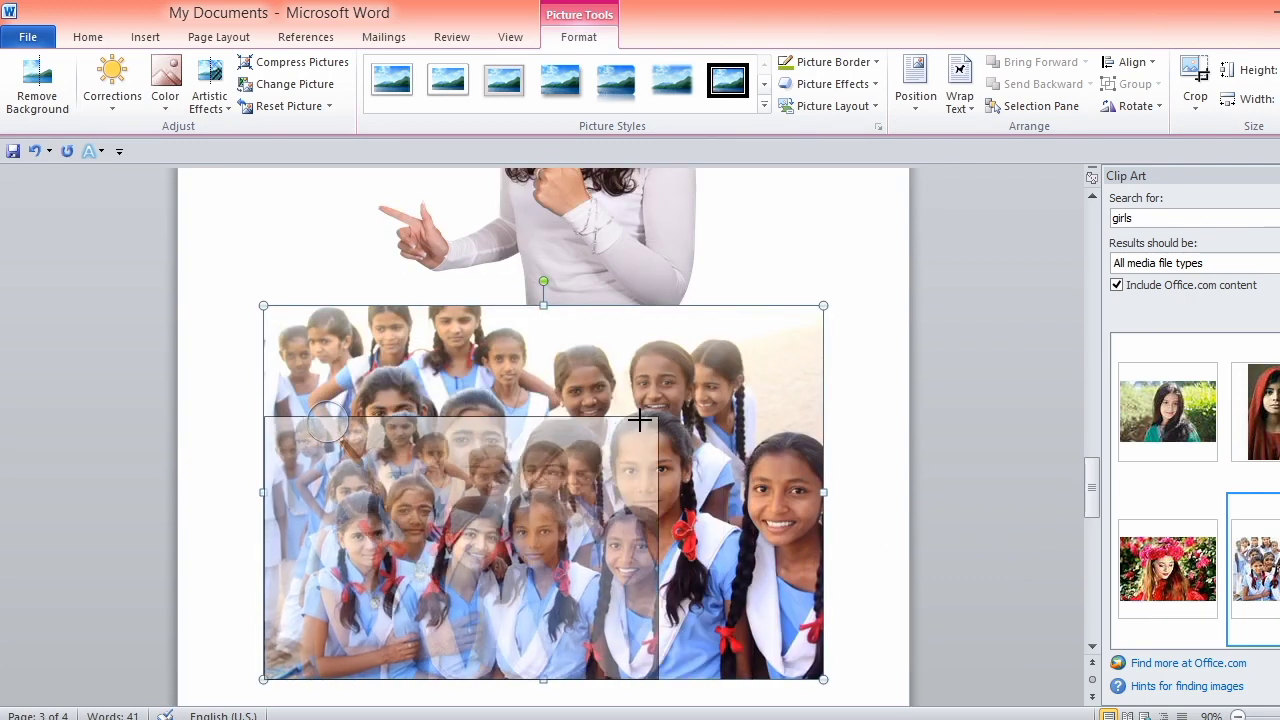
scroll(658, 410, "down", 1)
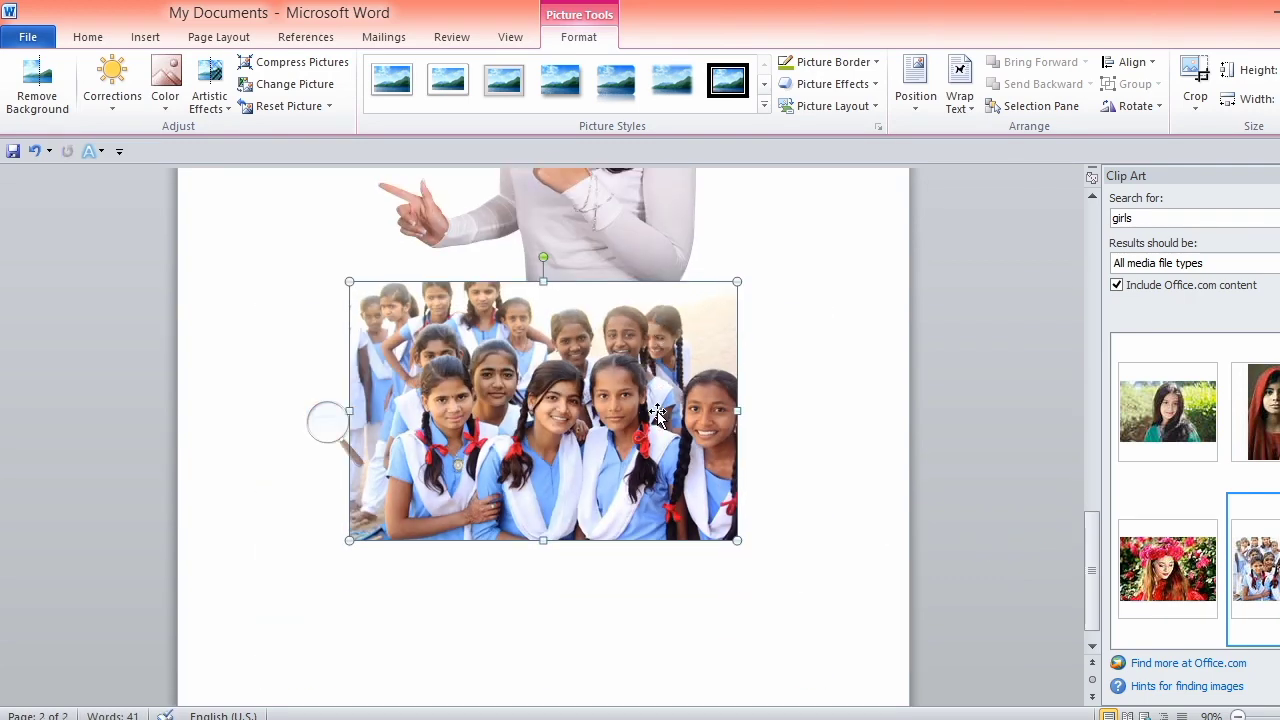
scroll(658, 410, "up", 2)
scroll(660, 410, "up", 2)
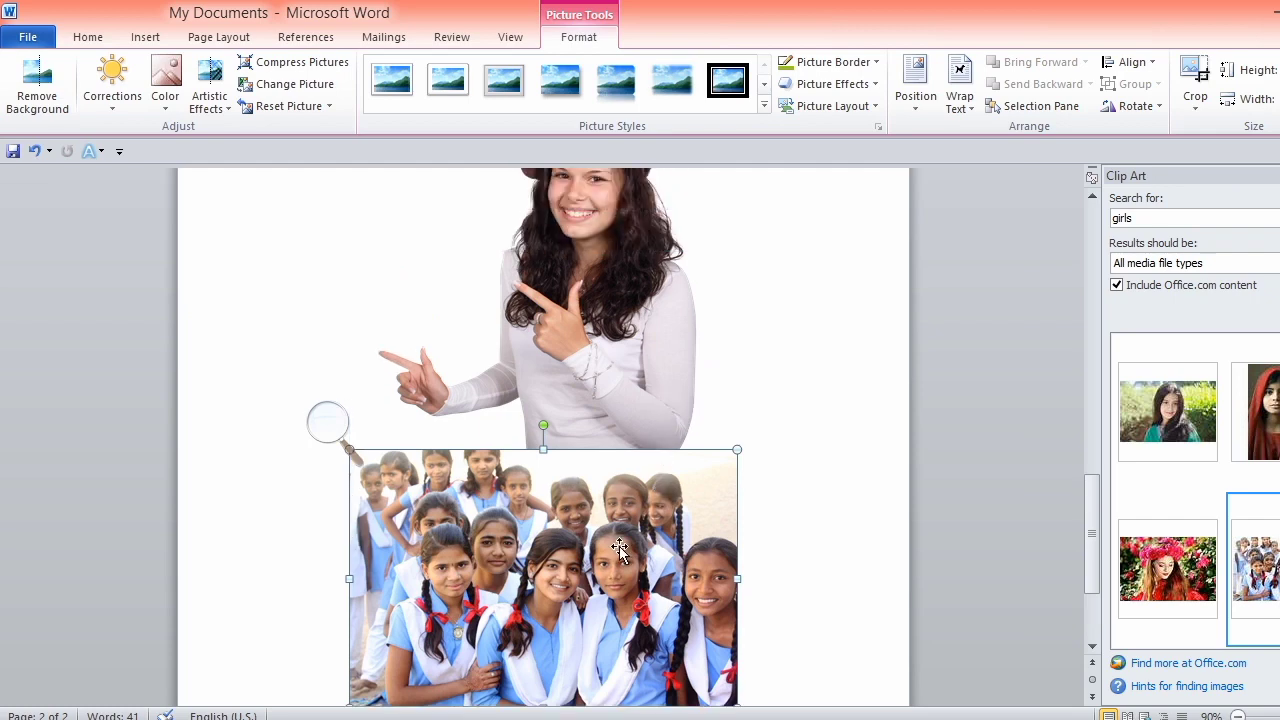
key("Delete")
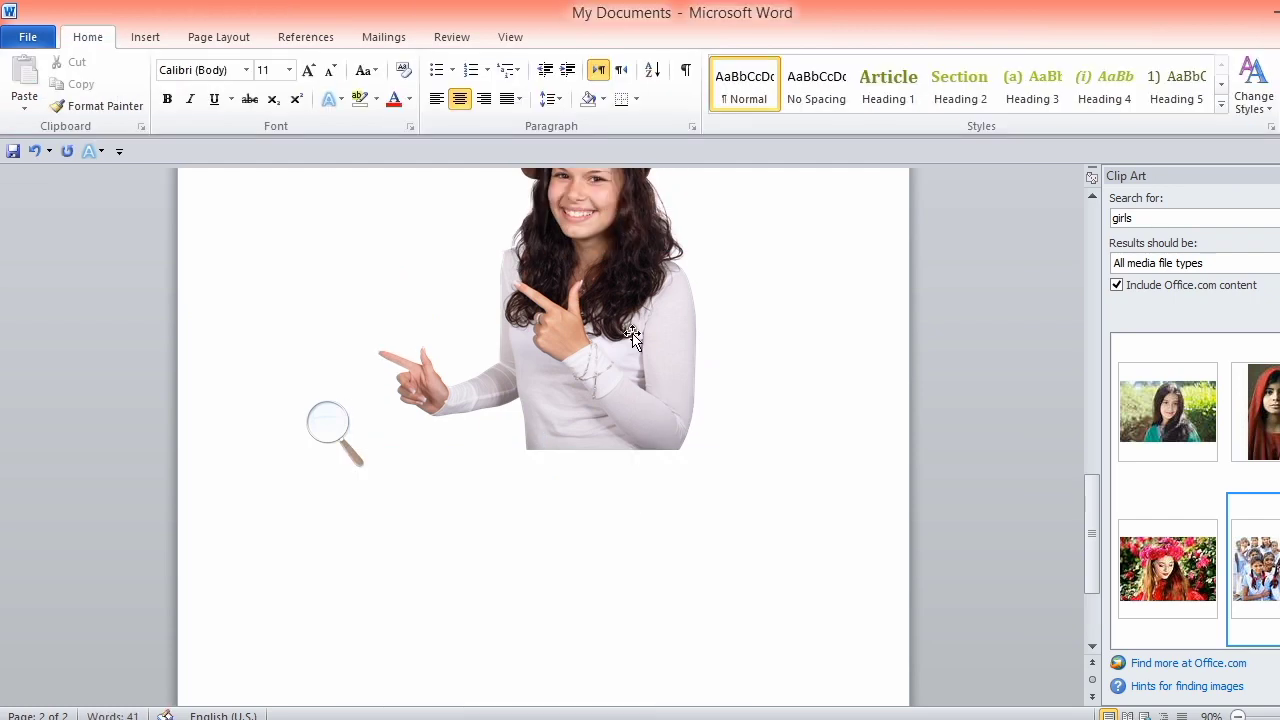
left_click(637, 330)
key("Delete")
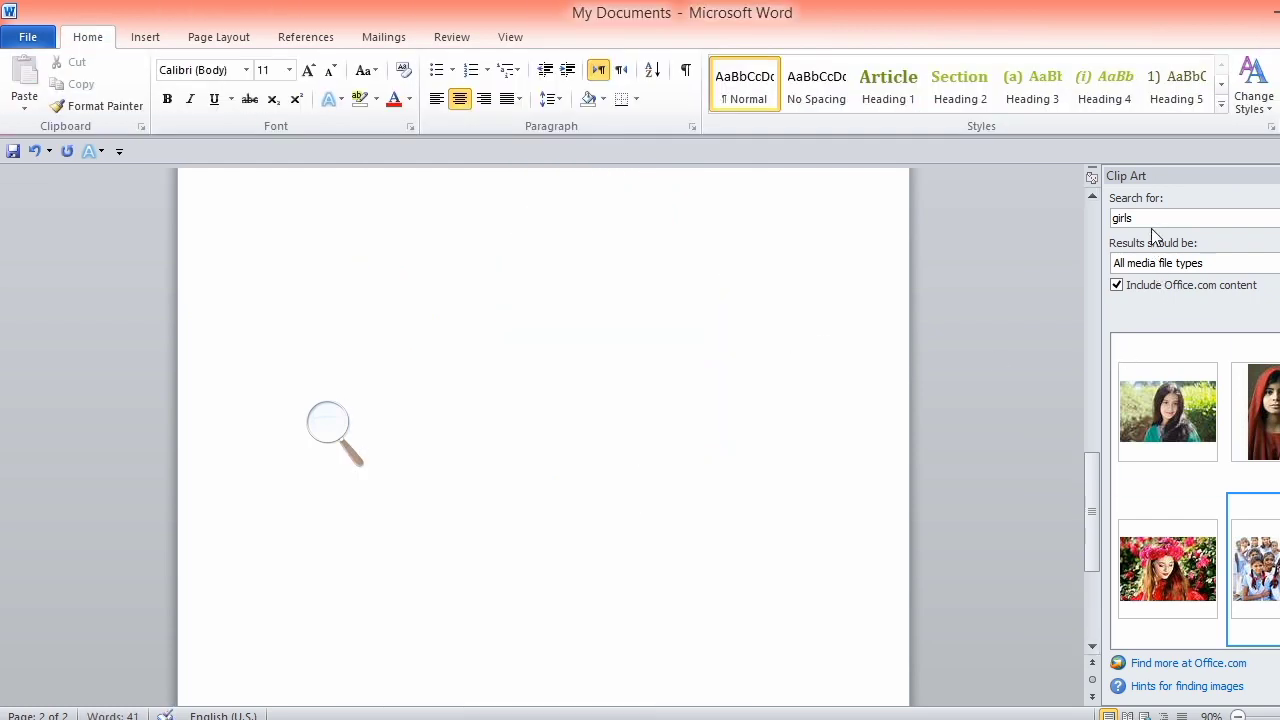
- Search clip art for 'football' and insert the players lineup photo
left_click(1153, 218)
type("football")
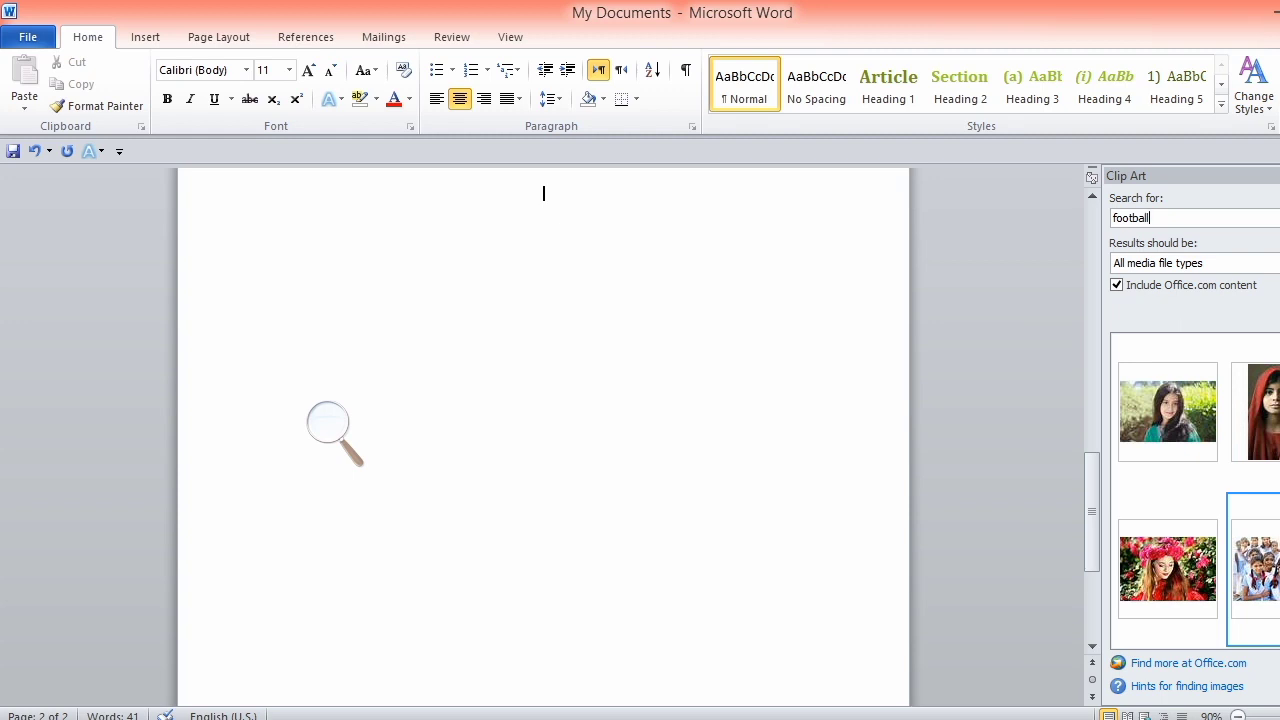
key("Return")
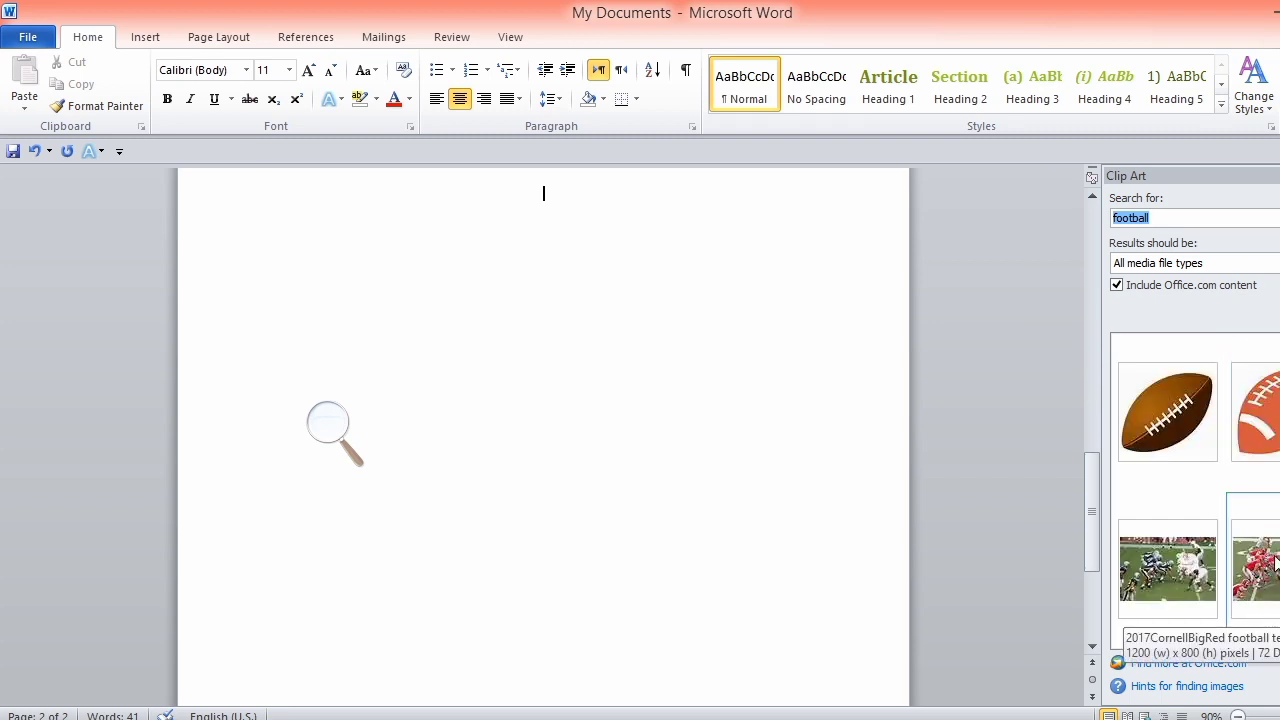
left_click(1274, 562)
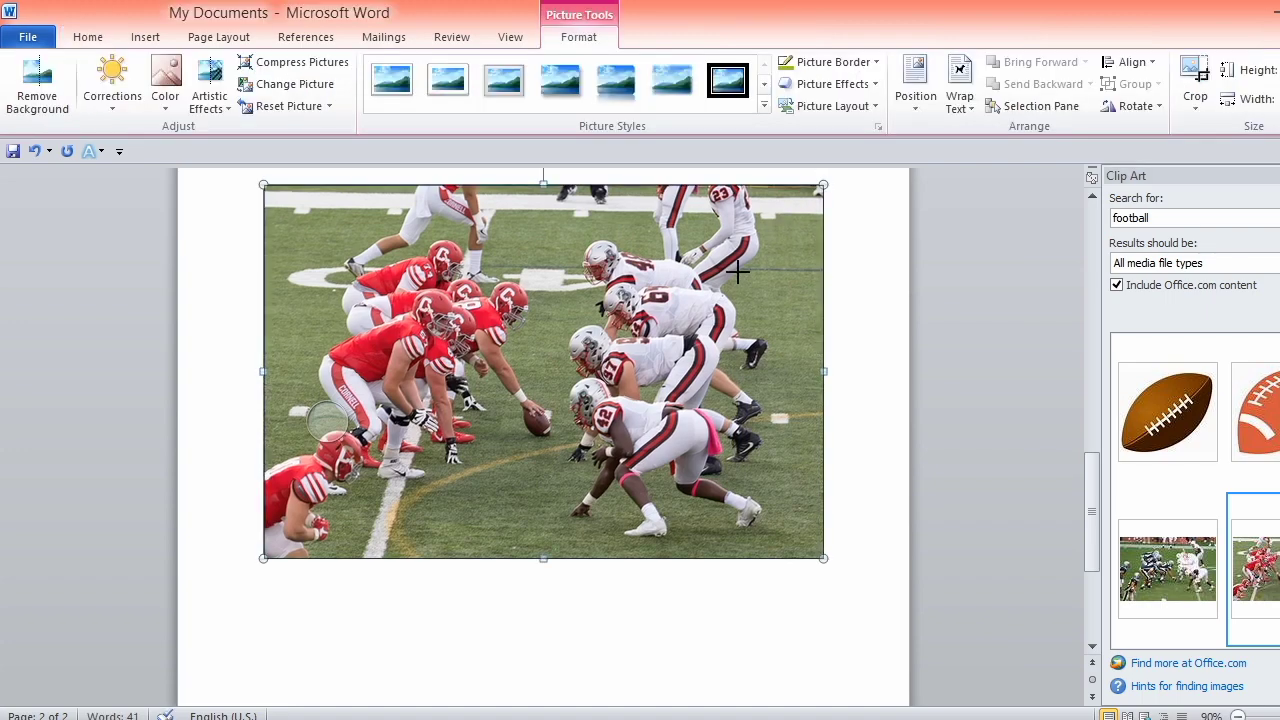
- Shrink the football photo to about 445x296 and return to the Insert tab
left_click_drag(819, 183, 707, 323)
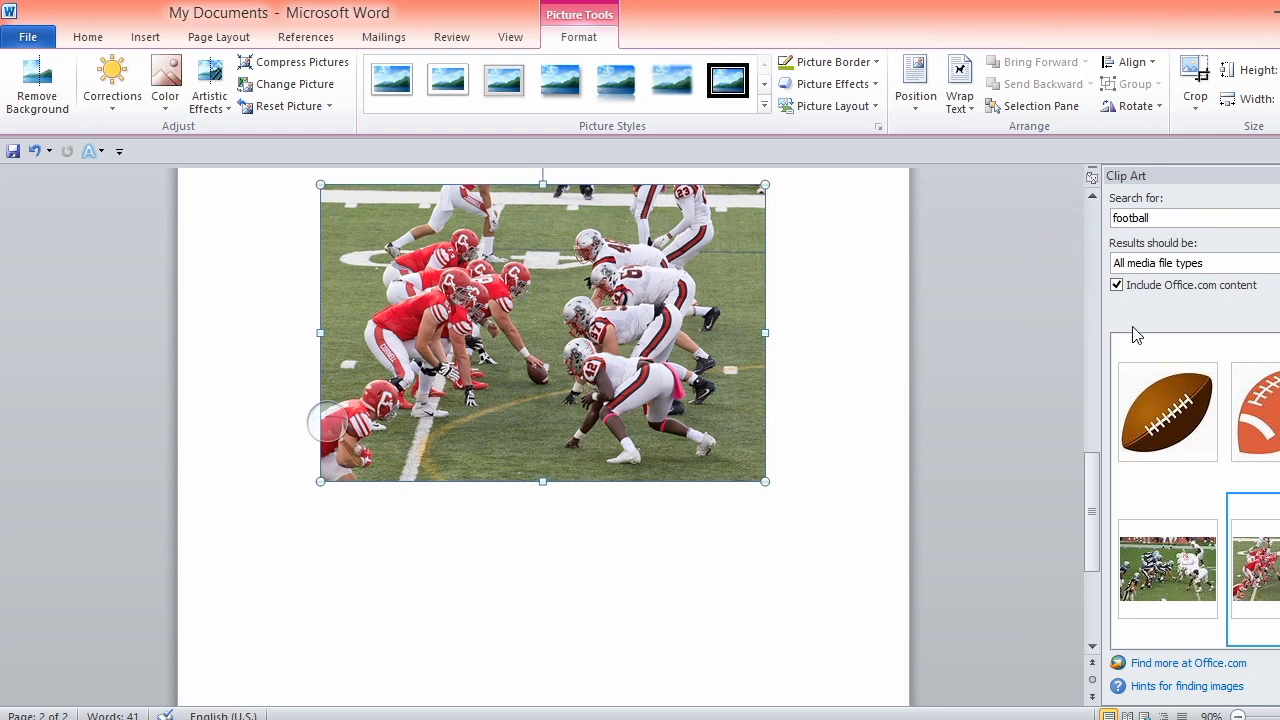
left_click(98, 37)
left_click(145, 37)
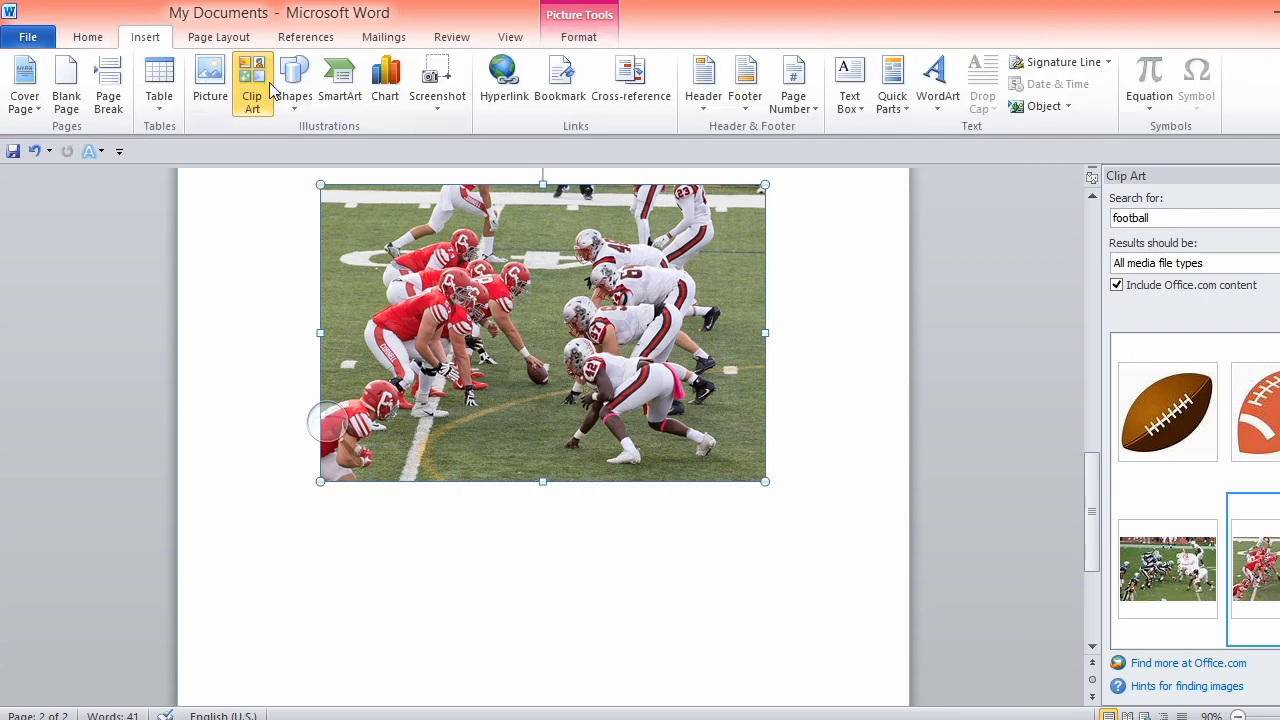